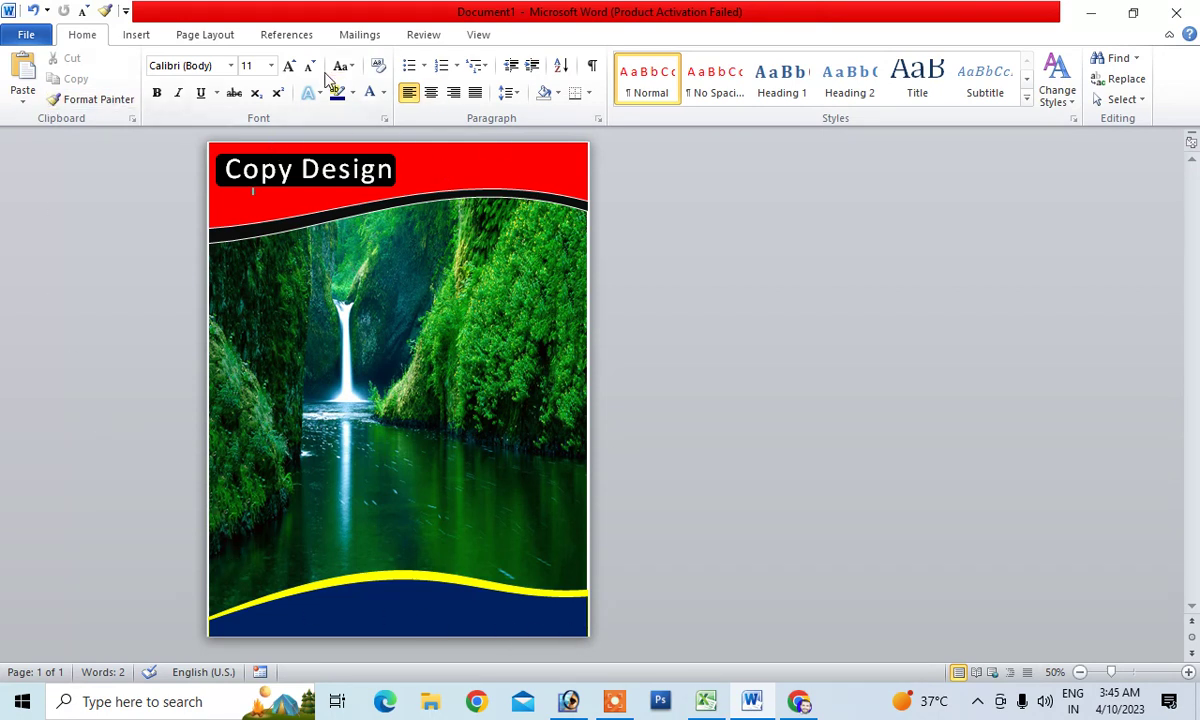
Create a new blank document, Document2, and set the zoom to 50%.
left_click(44, 40)
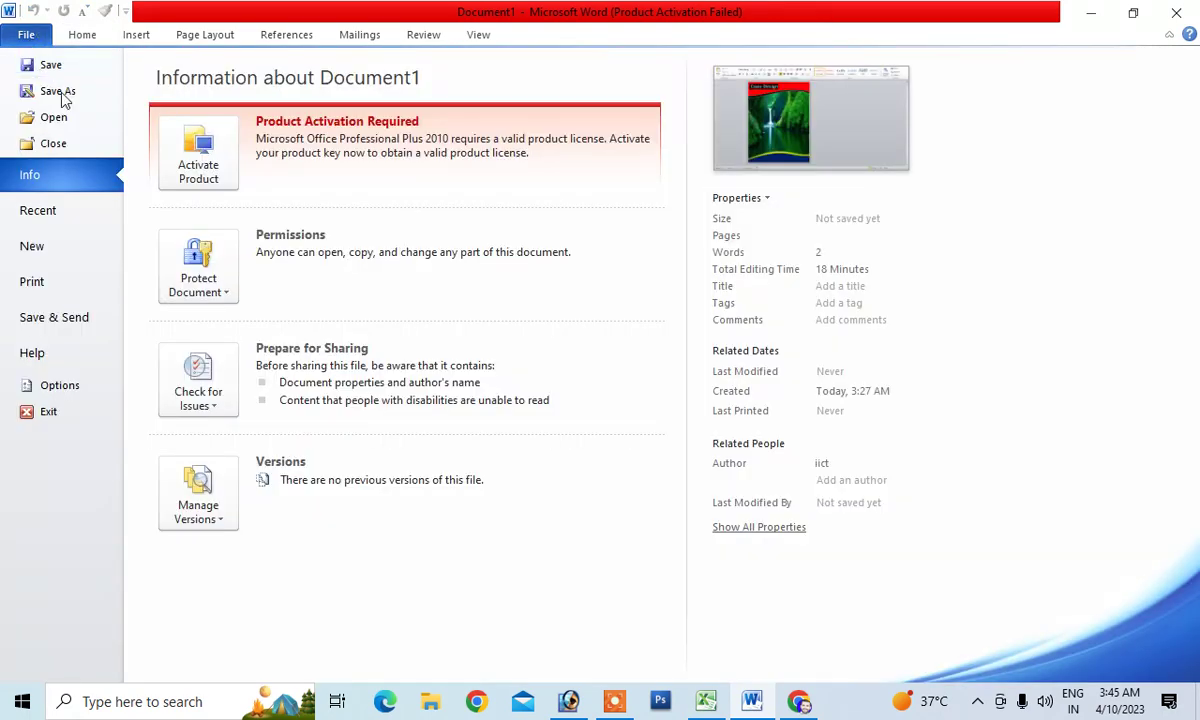
left_click(48, 248)
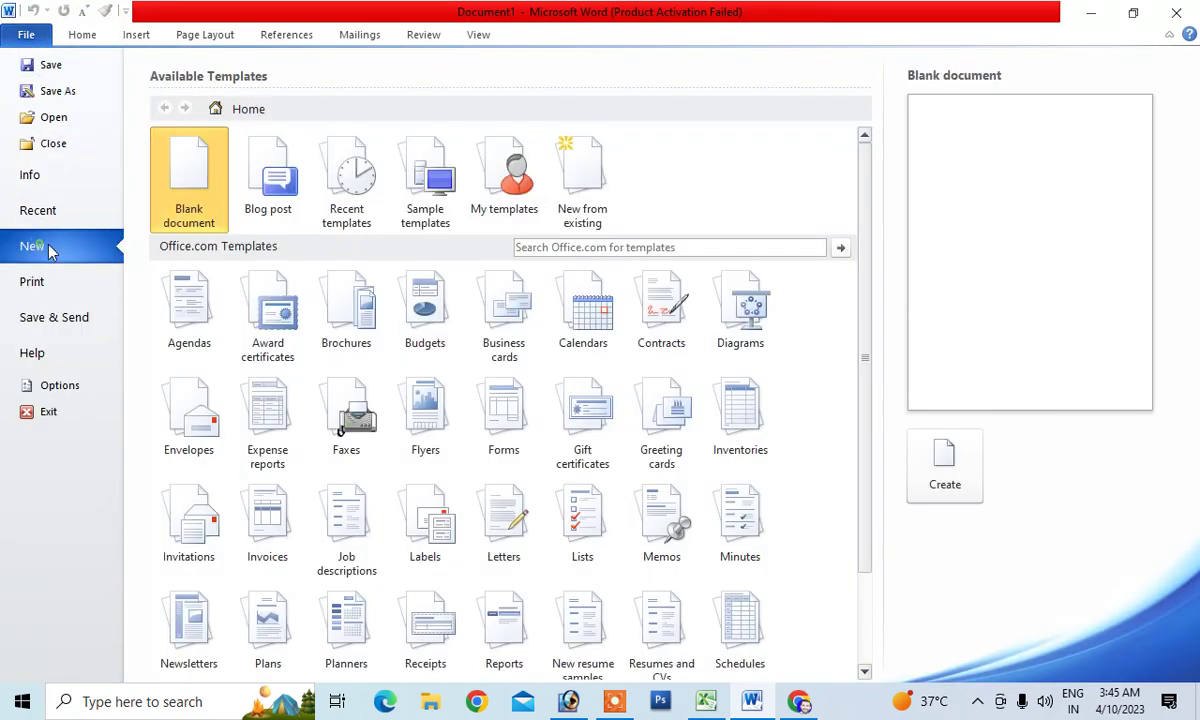
left_click(944, 462)
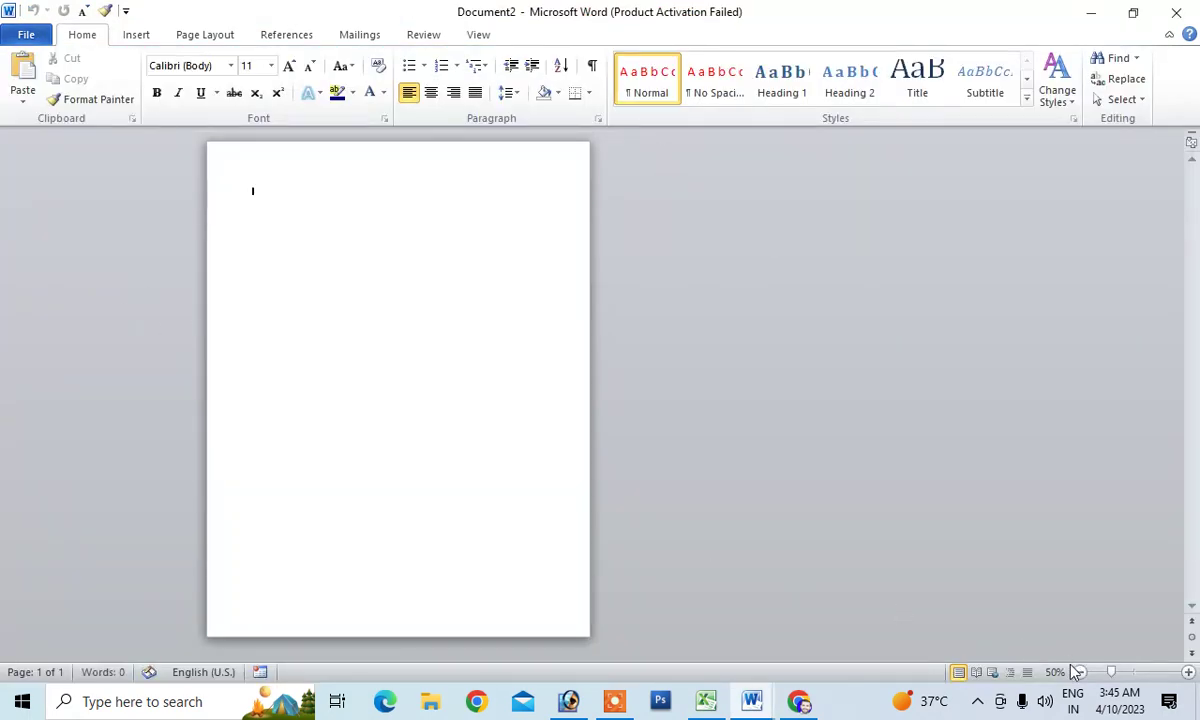
left_click(1080, 672)
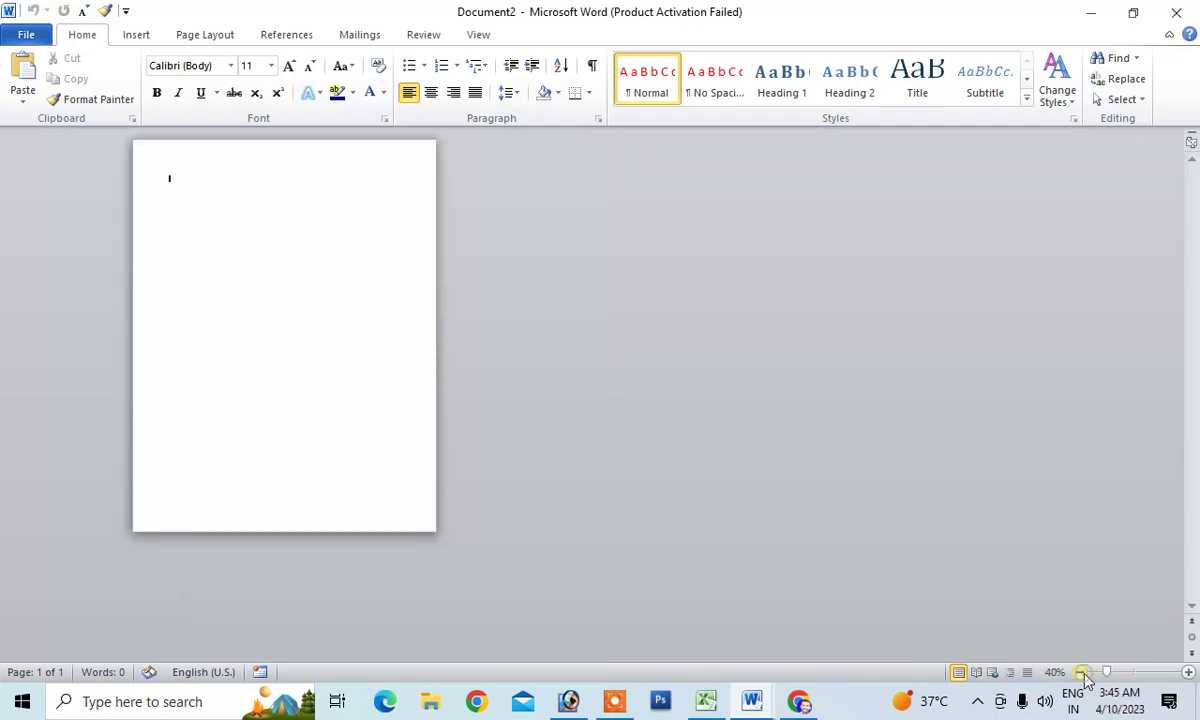
left_click(1189, 672)
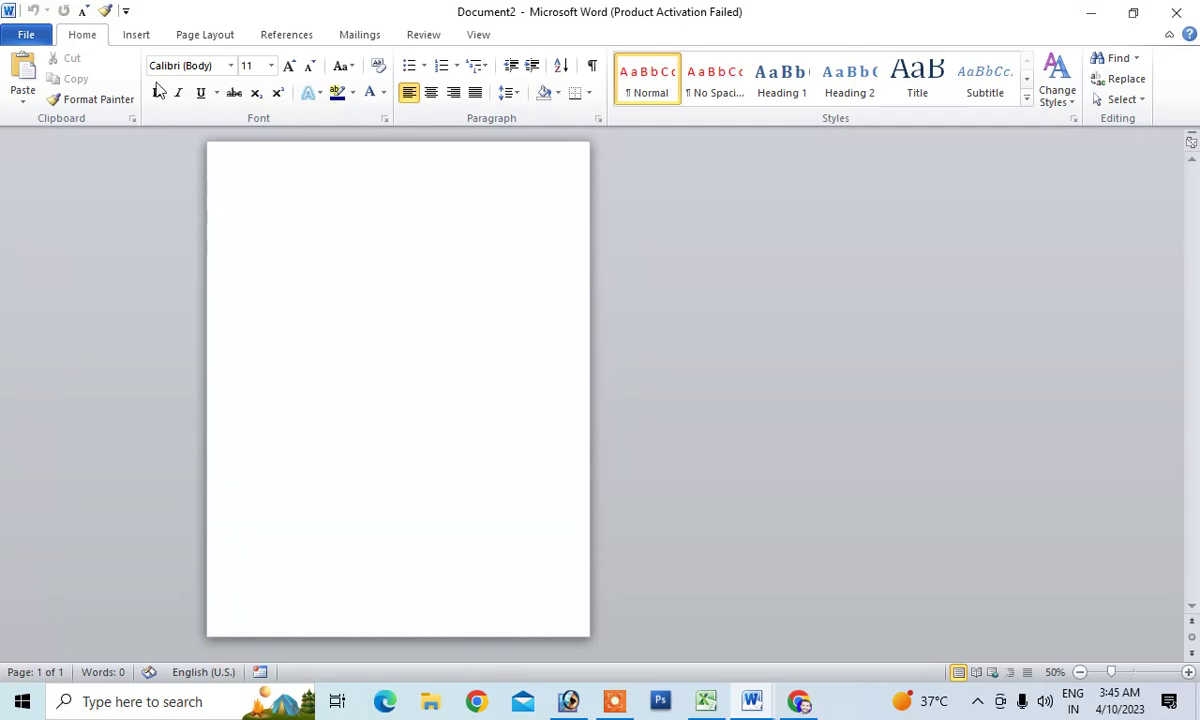
left_click(134, 36)
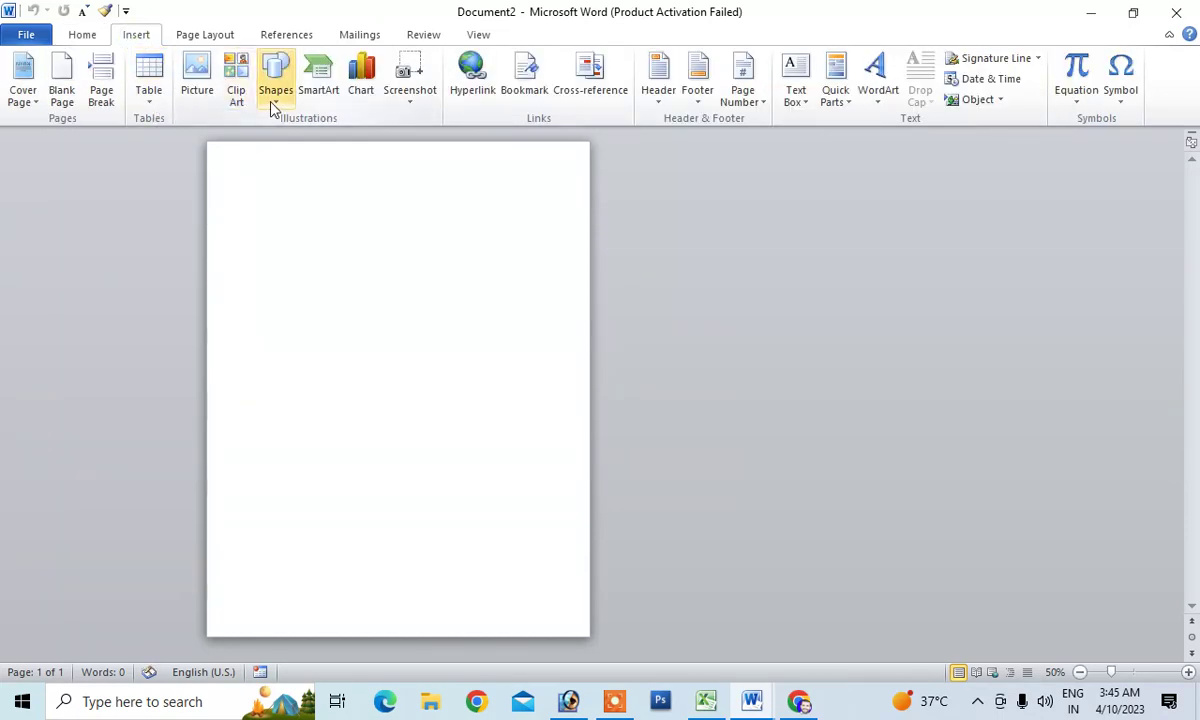
Draw a 27.94 cm by 21.59 cm rectangle covering the whole page.
left_click(273, 98)
left_click(326, 140)
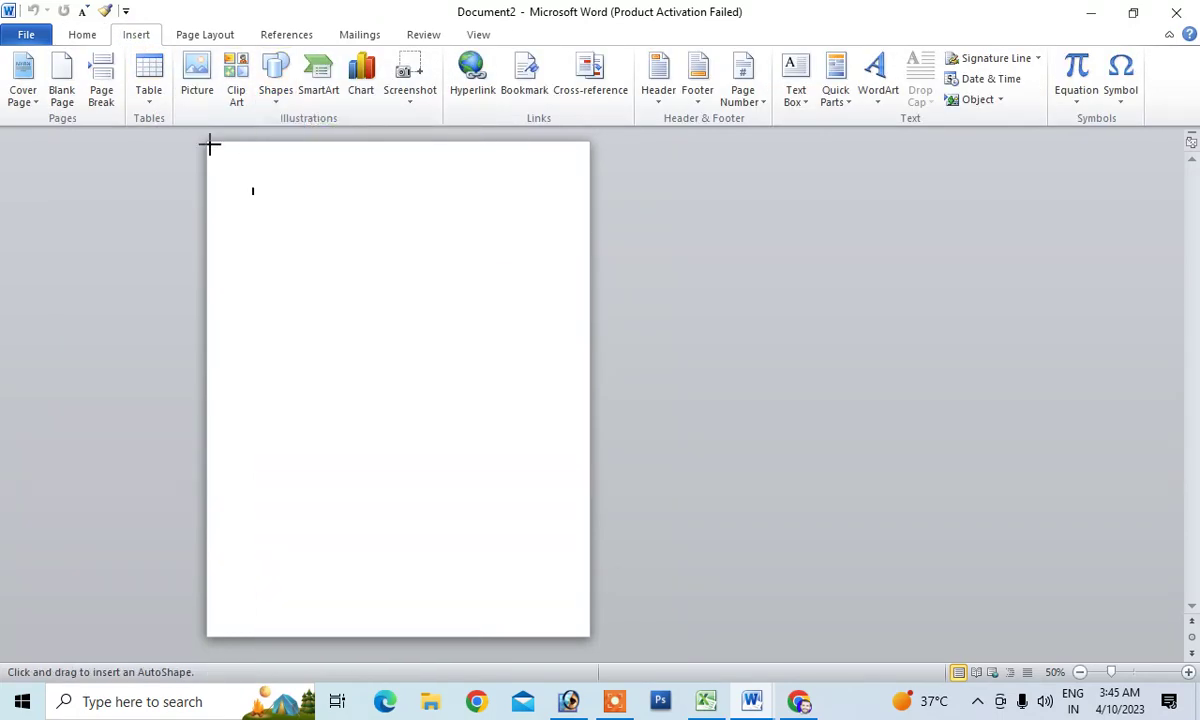
mouse_move(208, 143)
left_mouse_down()
mouse_move(561, 403)
mouse_move(589, 632)
left_mouse_up()
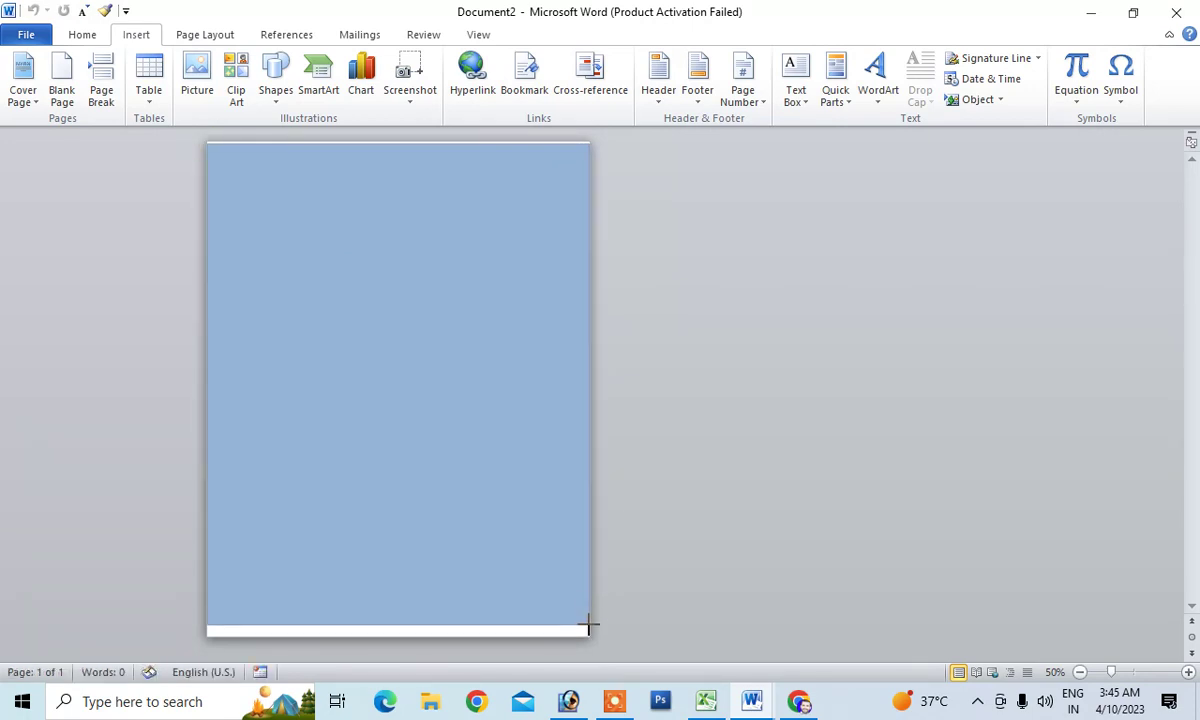
left_click_drag(589, 632, 590, 636)
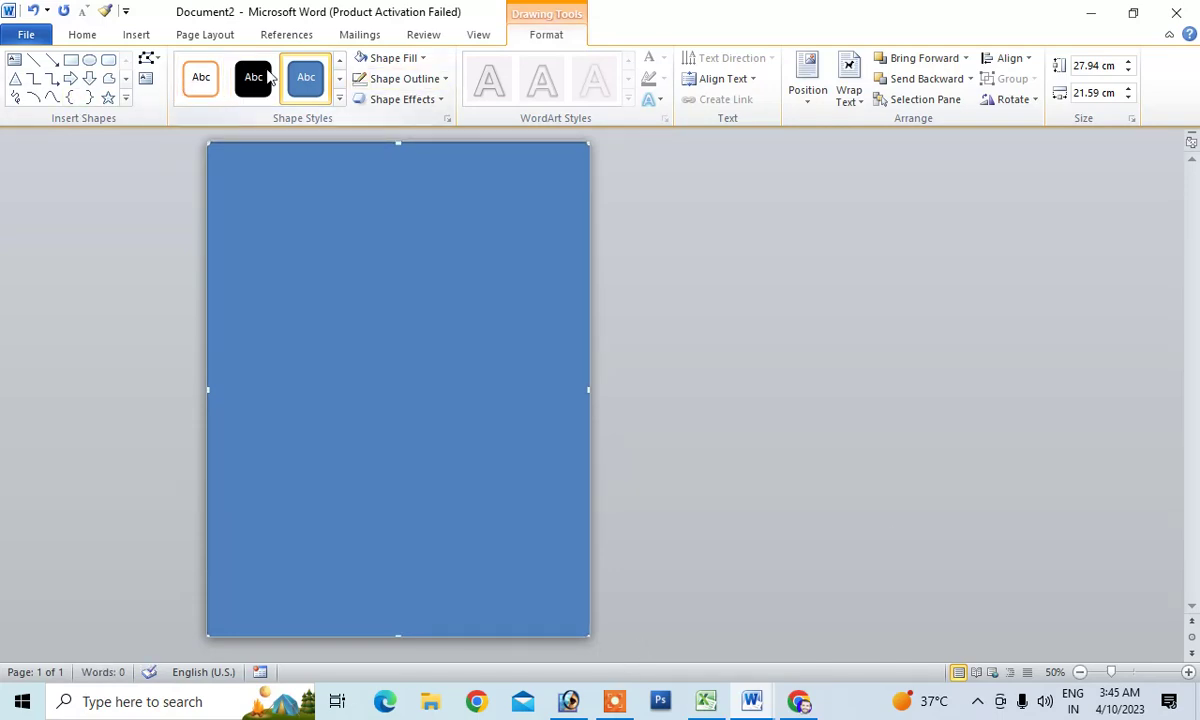
Draw a black rectangle across the top of the page.
left_click(71, 60)
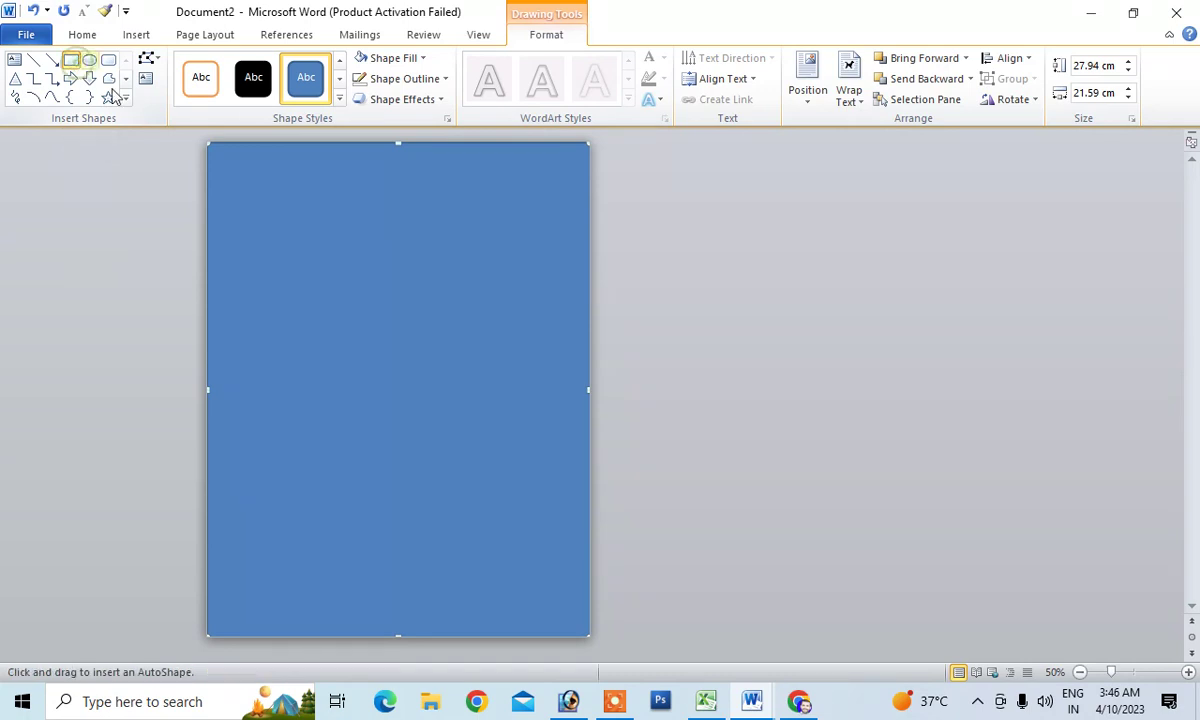
left_click_drag(205, 141, 590, 248)
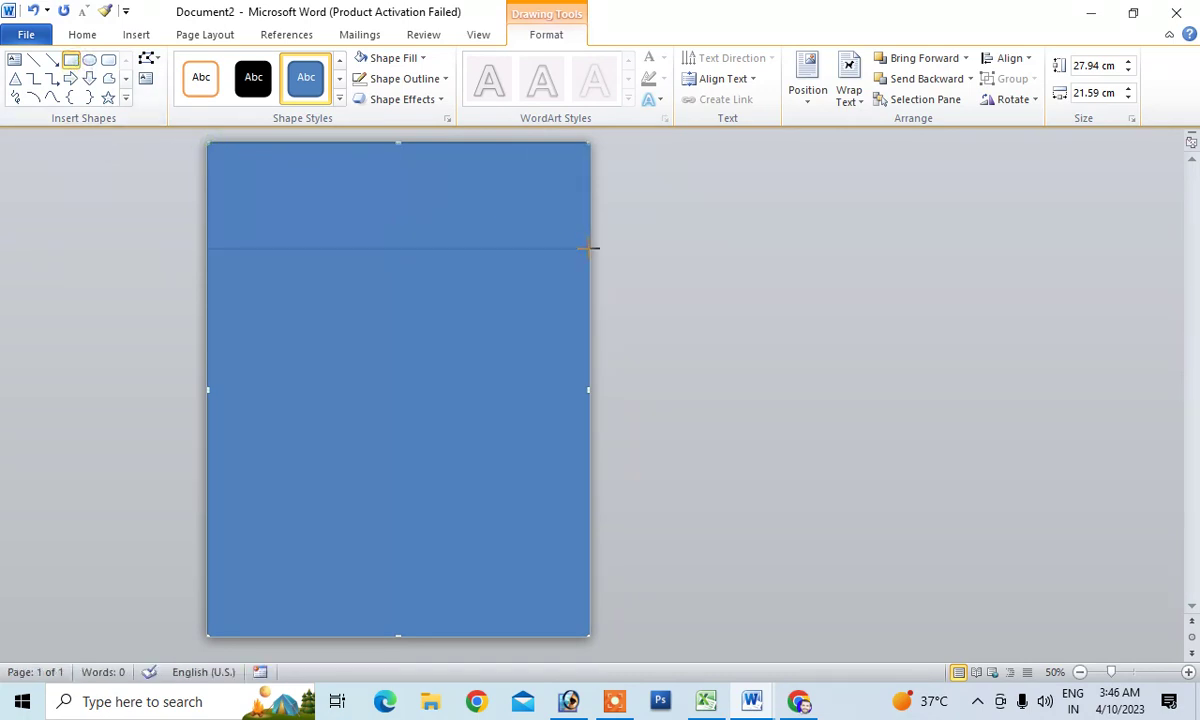
left_click(253, 80)
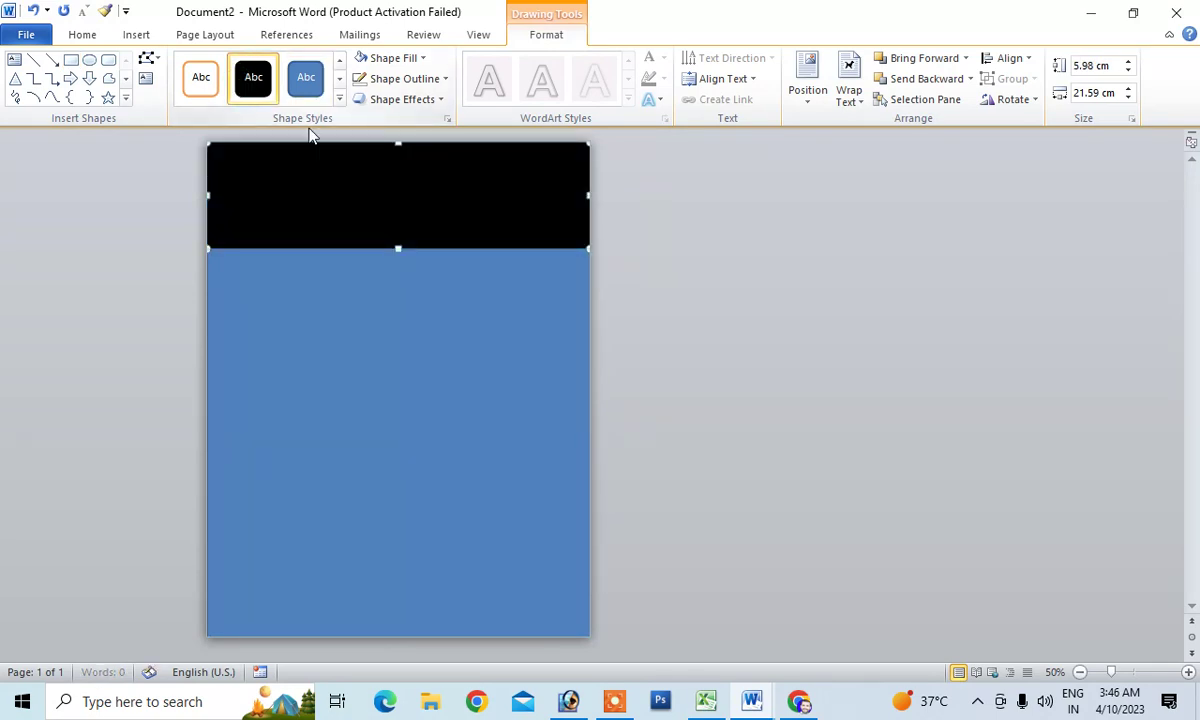
Curve the black band's bottom edge into a wave, then nudge it slightly down and right.
left_click(148, 58)
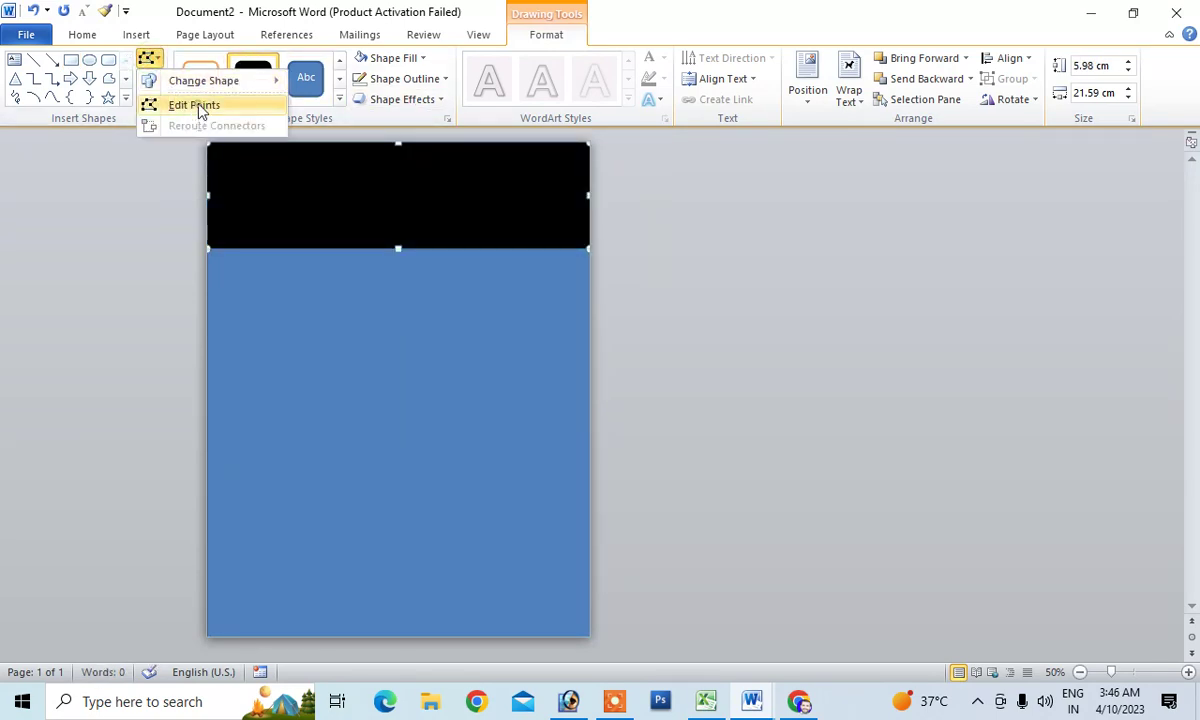
left_click(200, 106)
left_click_drag(588, 248, 588, 211)
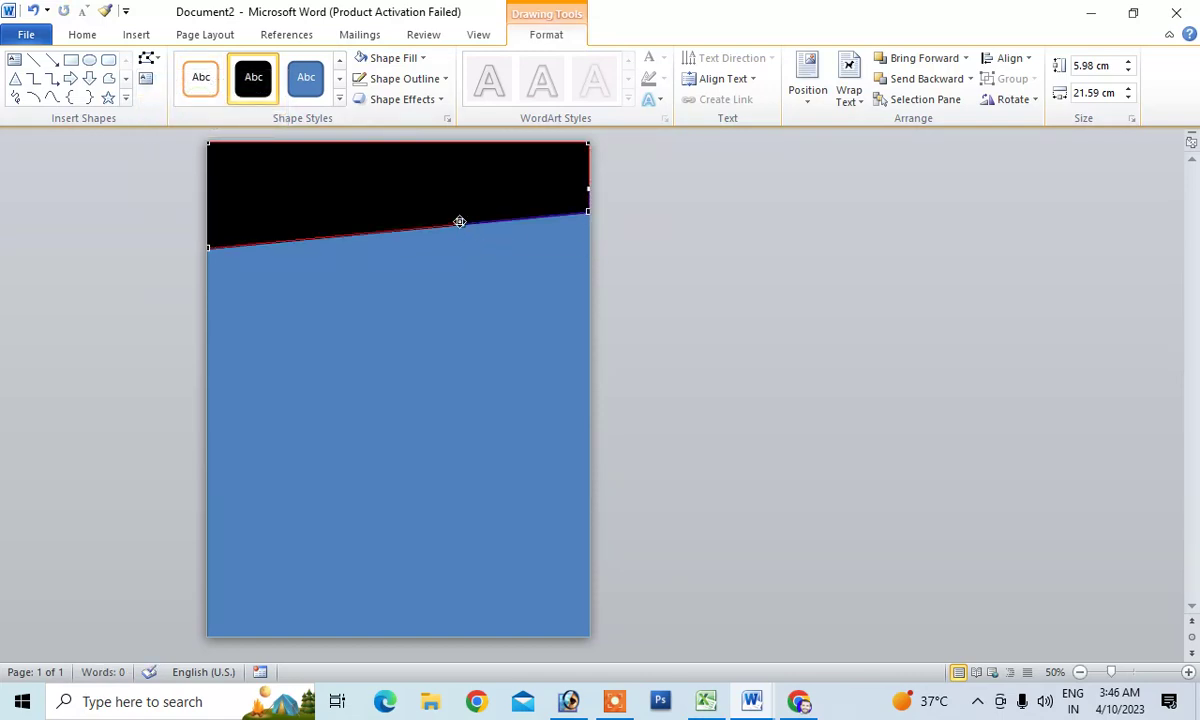
mouse_move(459, 221)
left_mouse_down()
mouse_move(266, 173)
mouse_move(352, 162)
left_mouse_up()
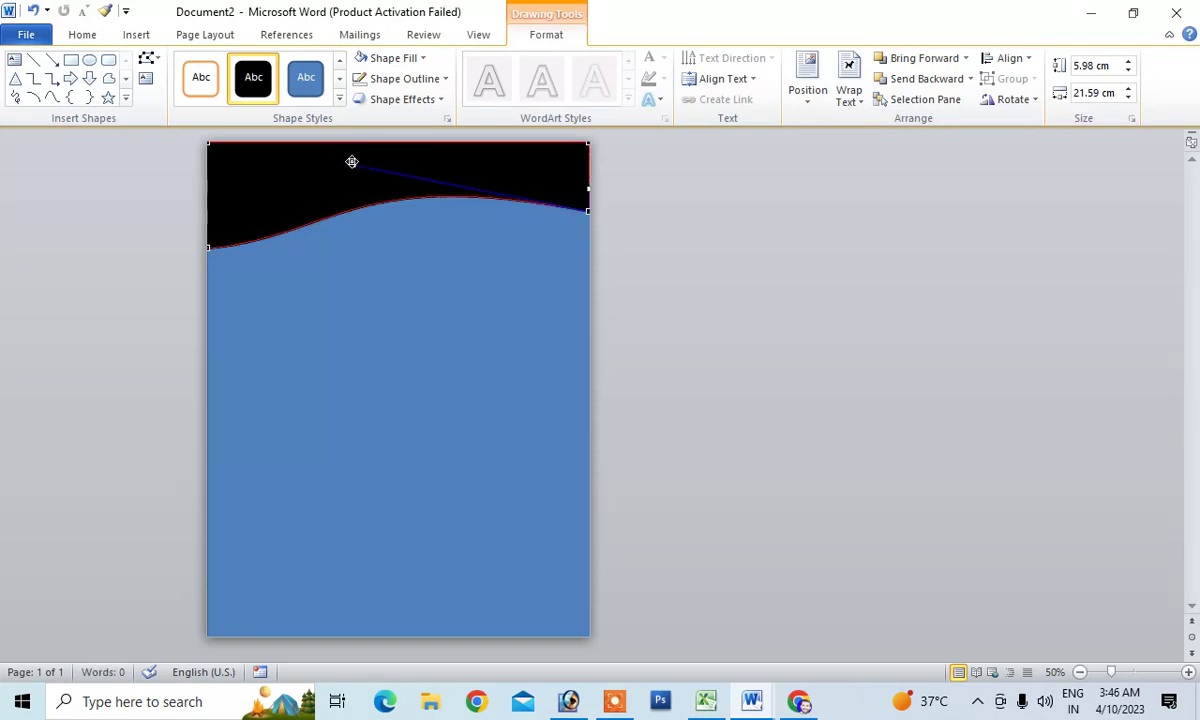
left_click(282, 180)
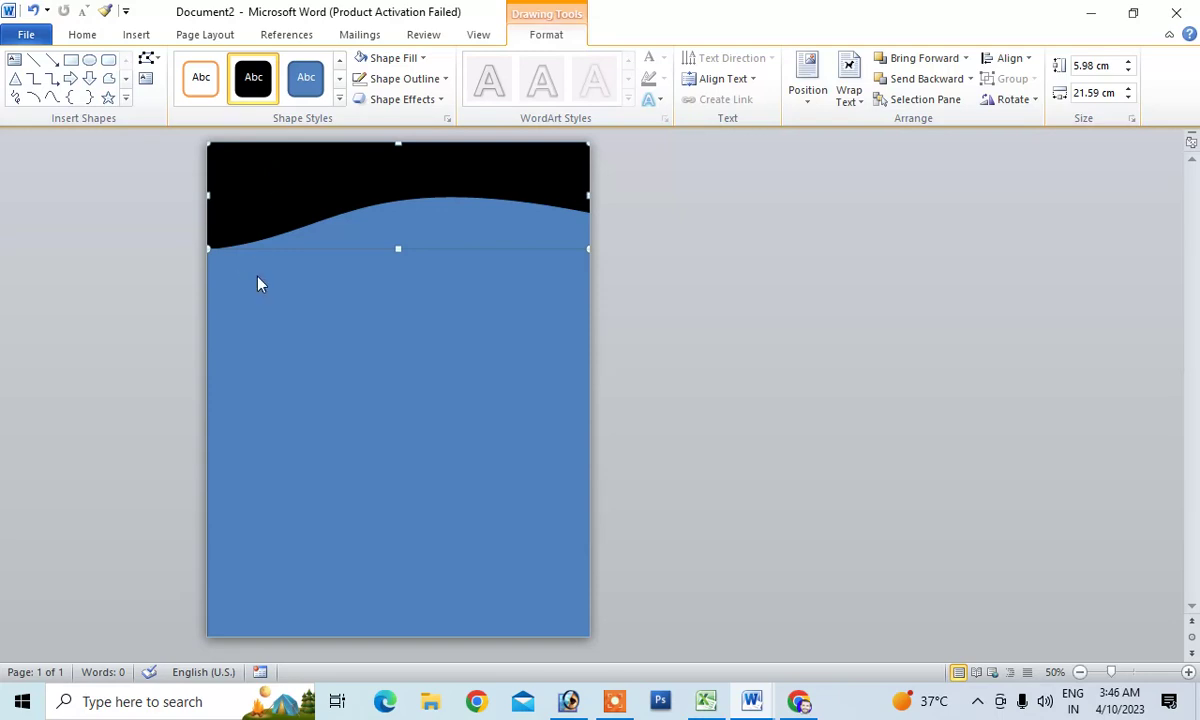
key("Down")
key("Right")
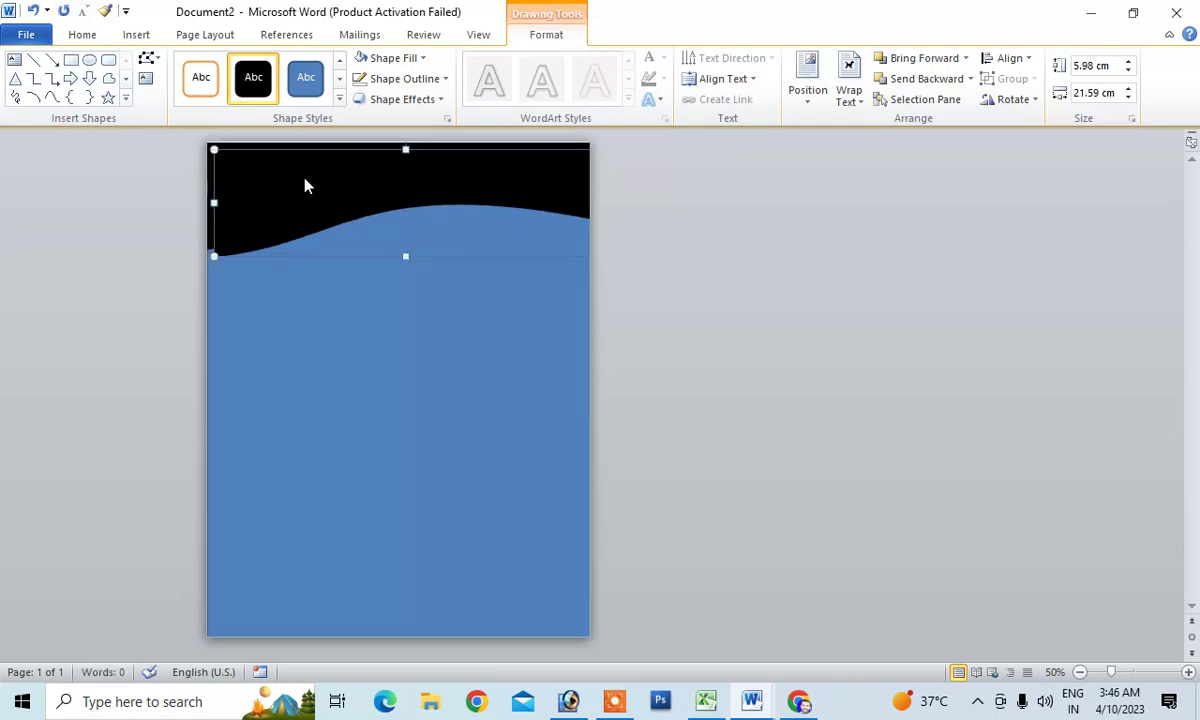
Make the wave red and fit it as a 4.6 cm band, leaving thin black trim.
left_click(405, 57)
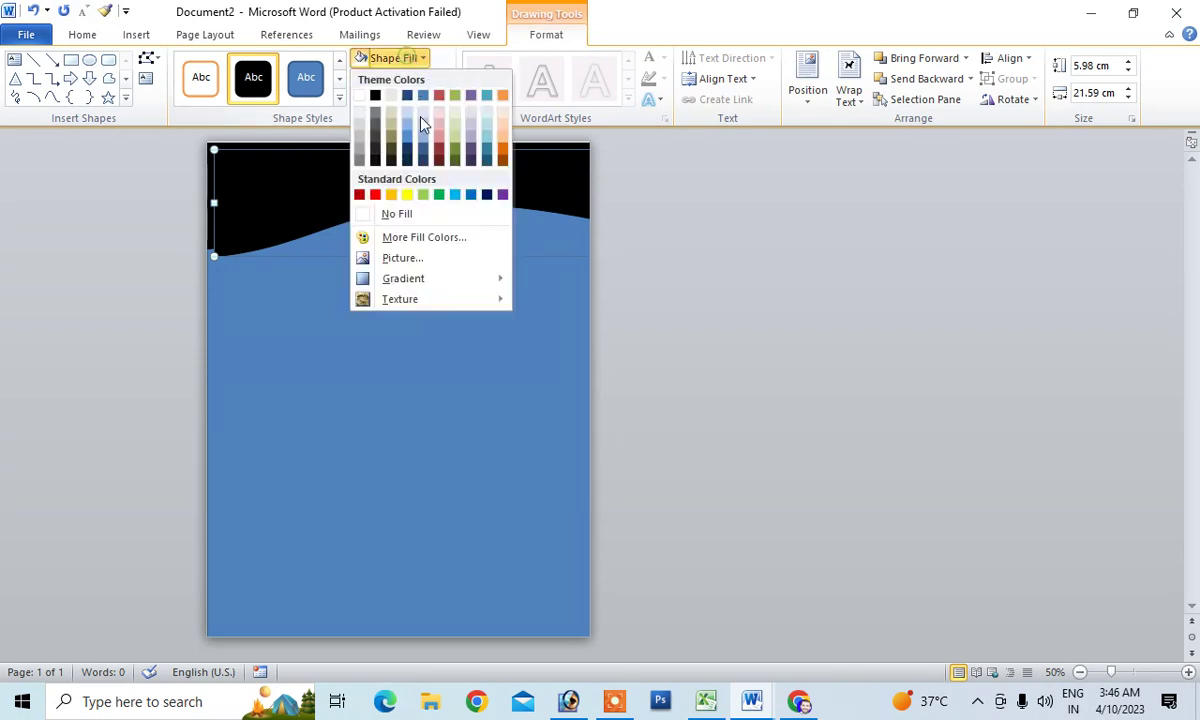
left_click(375, 195)
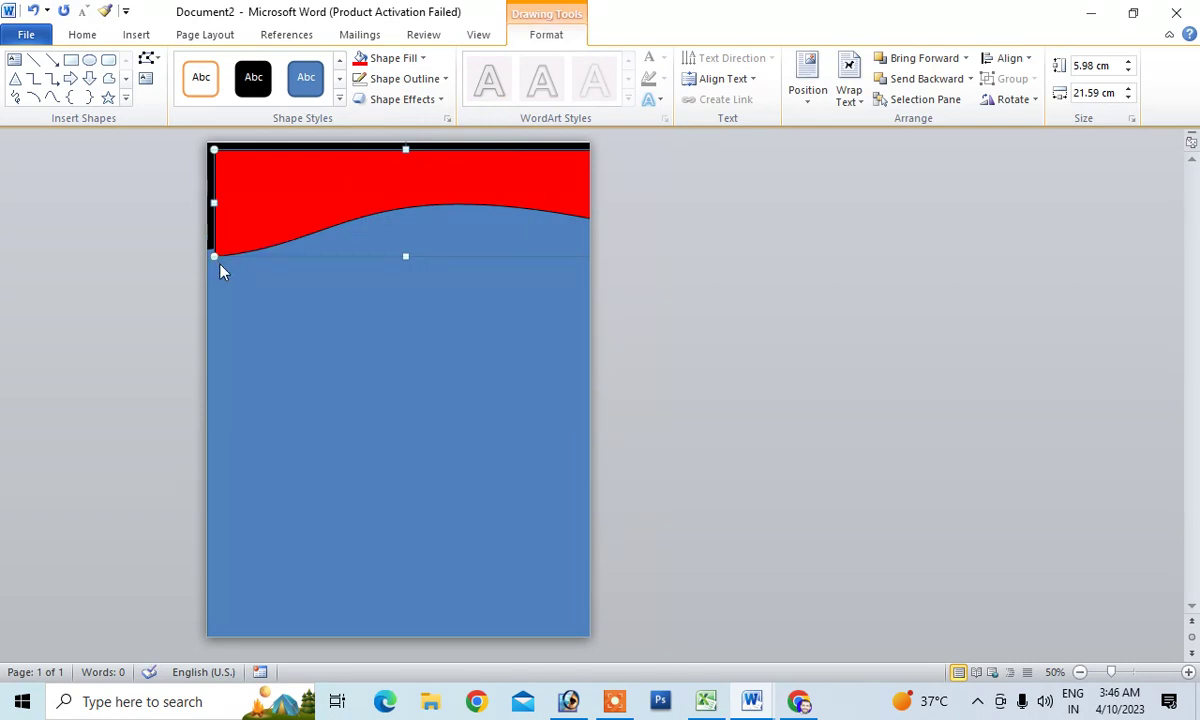
left_click_drag(213, 257, 222, 244)
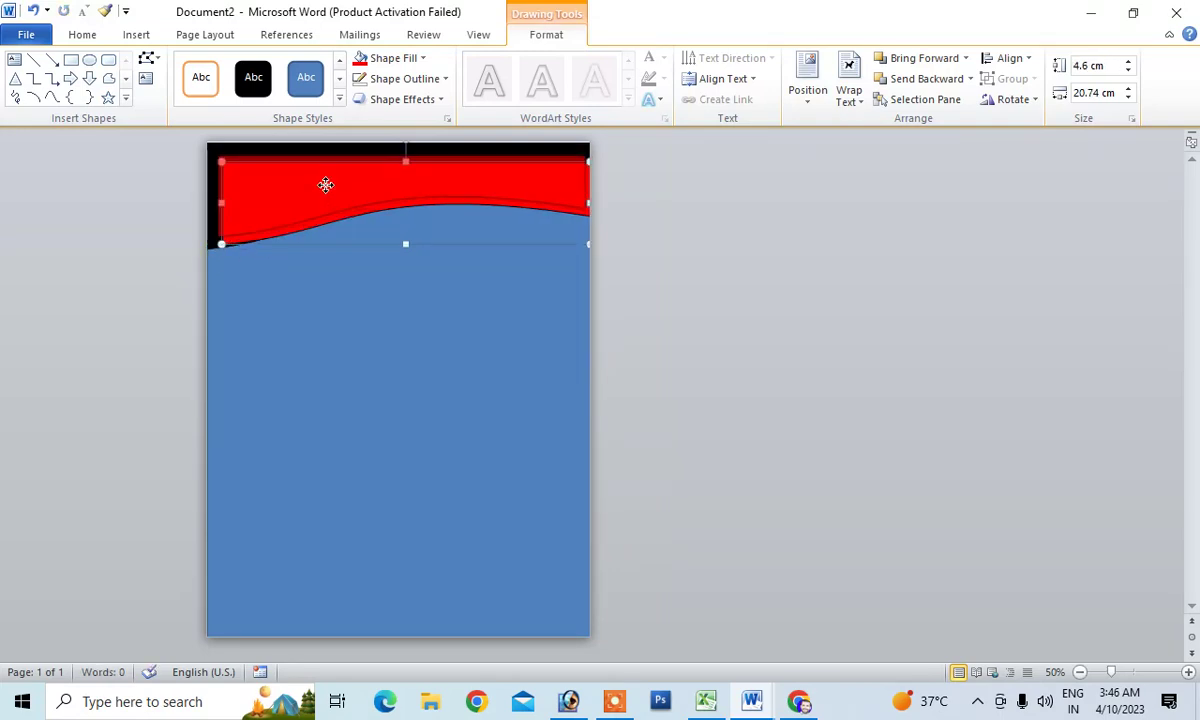
left_click_drag(324, 185, 309, 167)
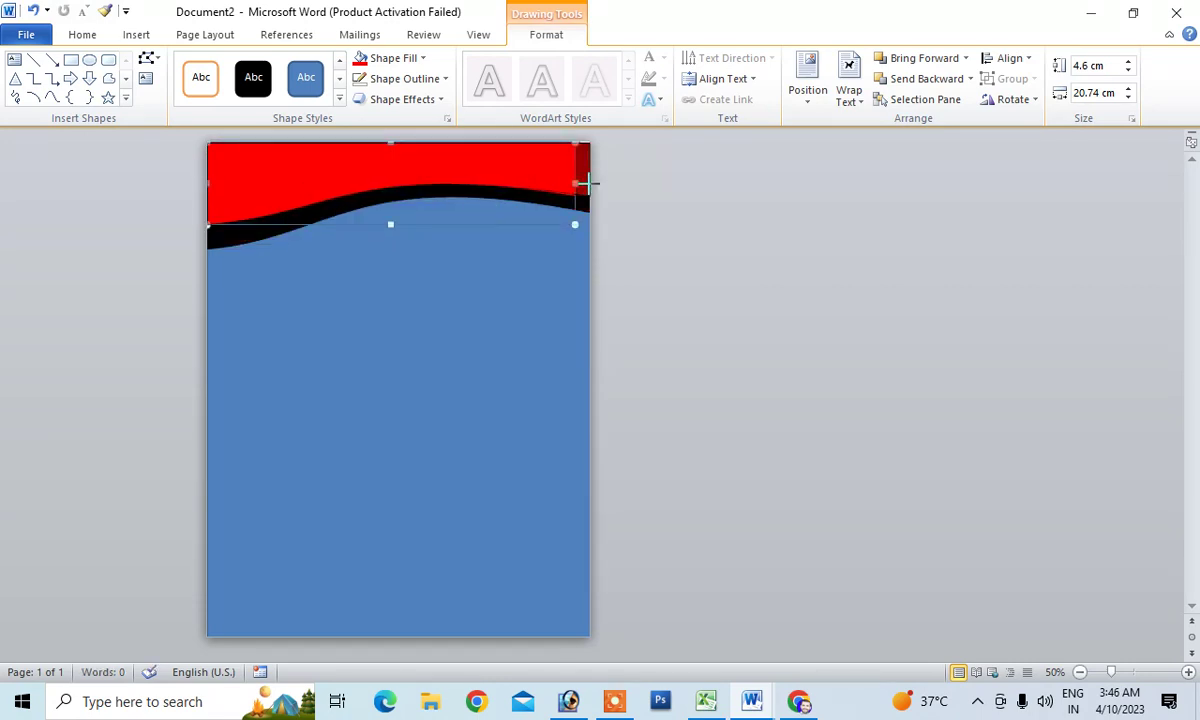
left_click_drag(588, 183, 590, 183)
left_click_drag(398, 225, 399, 244)
left_click(367, 361)
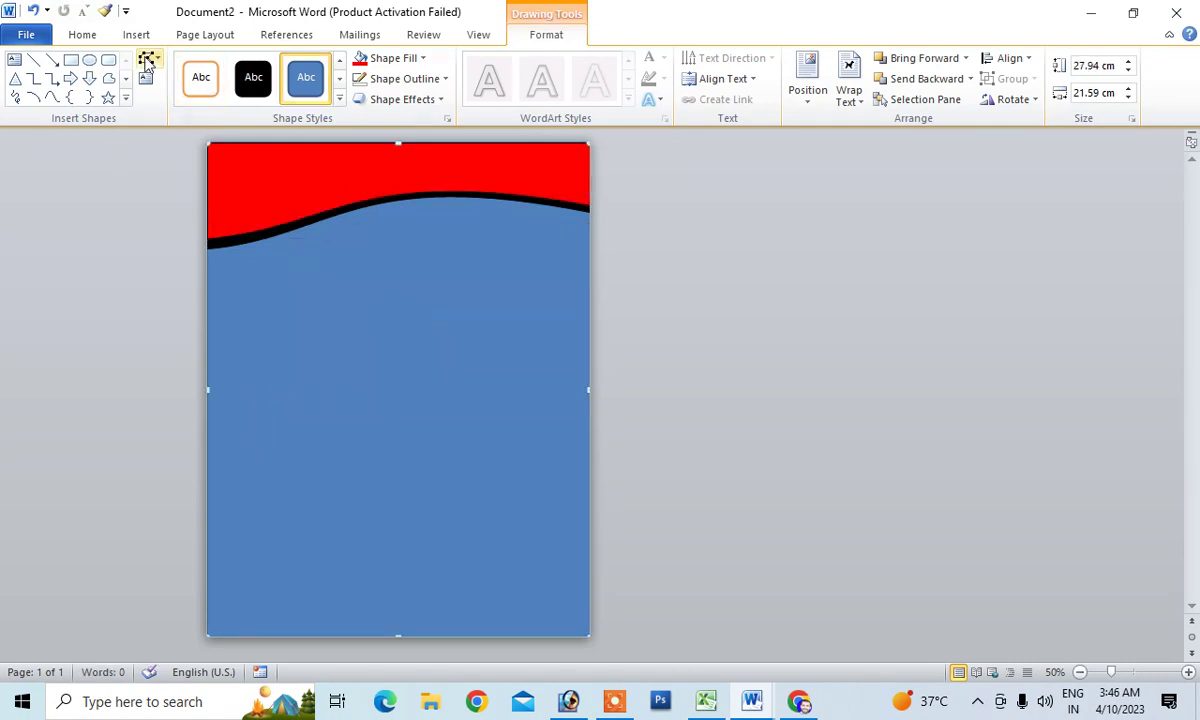
Draw a solid black rectangle across the bottom of the page.
left_click(72, 61)
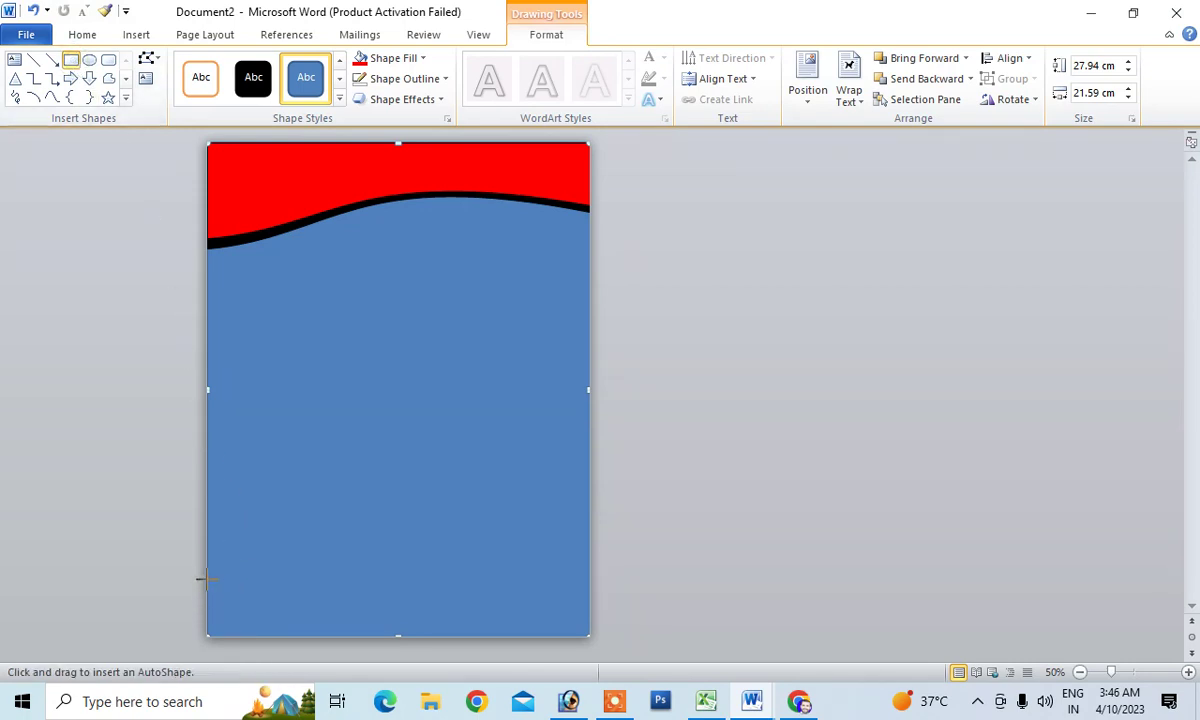
left_click_drag(207, 578, 590, 637)
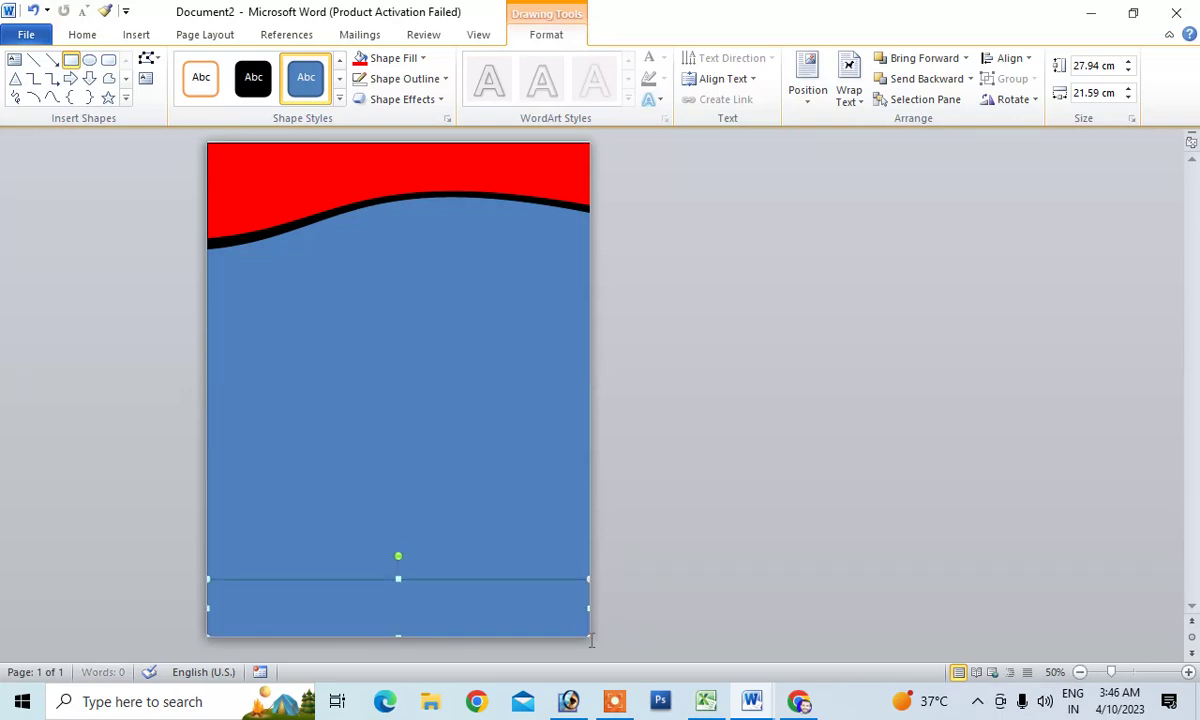
left_click(255, 85)
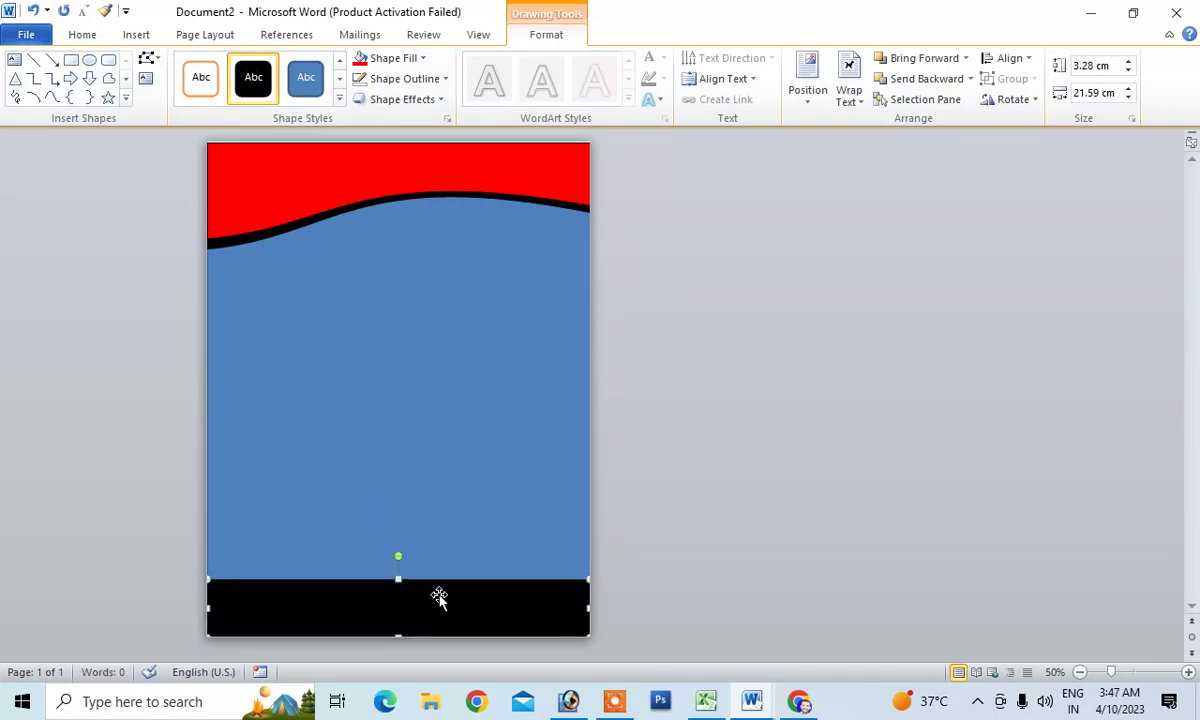
Curve the bottom band's top edge into a wave and duplicate the shape.
left_click(148, 60)
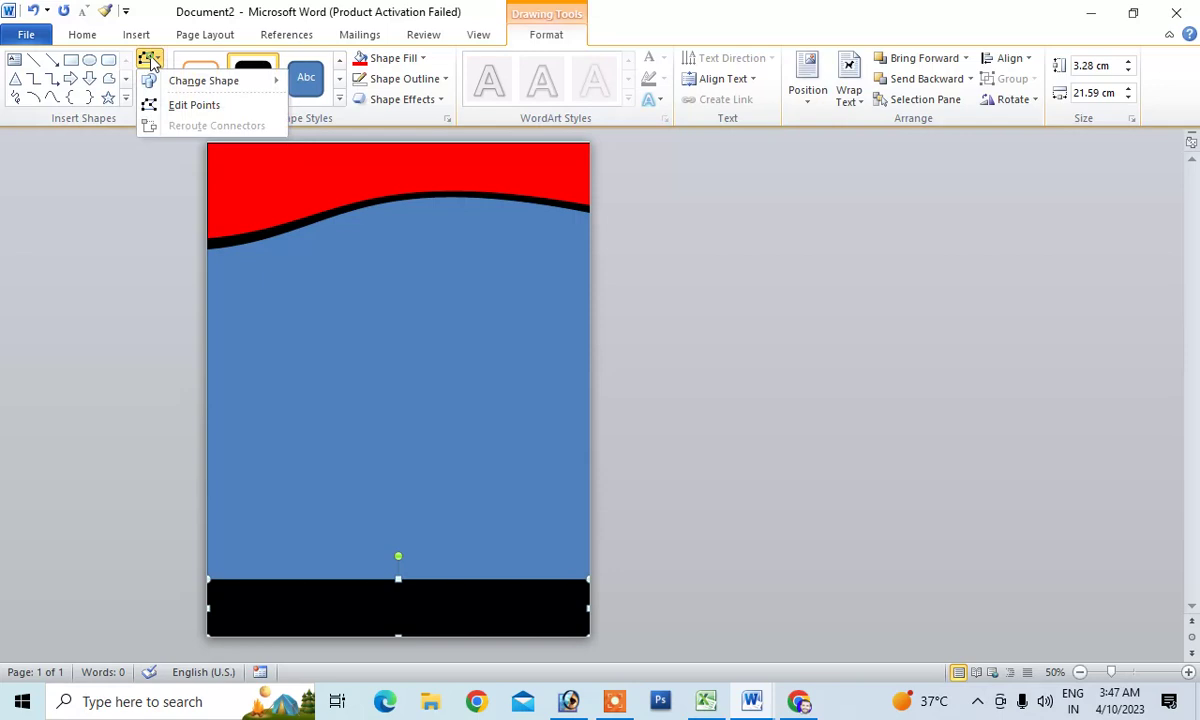
left_click(192, 105)
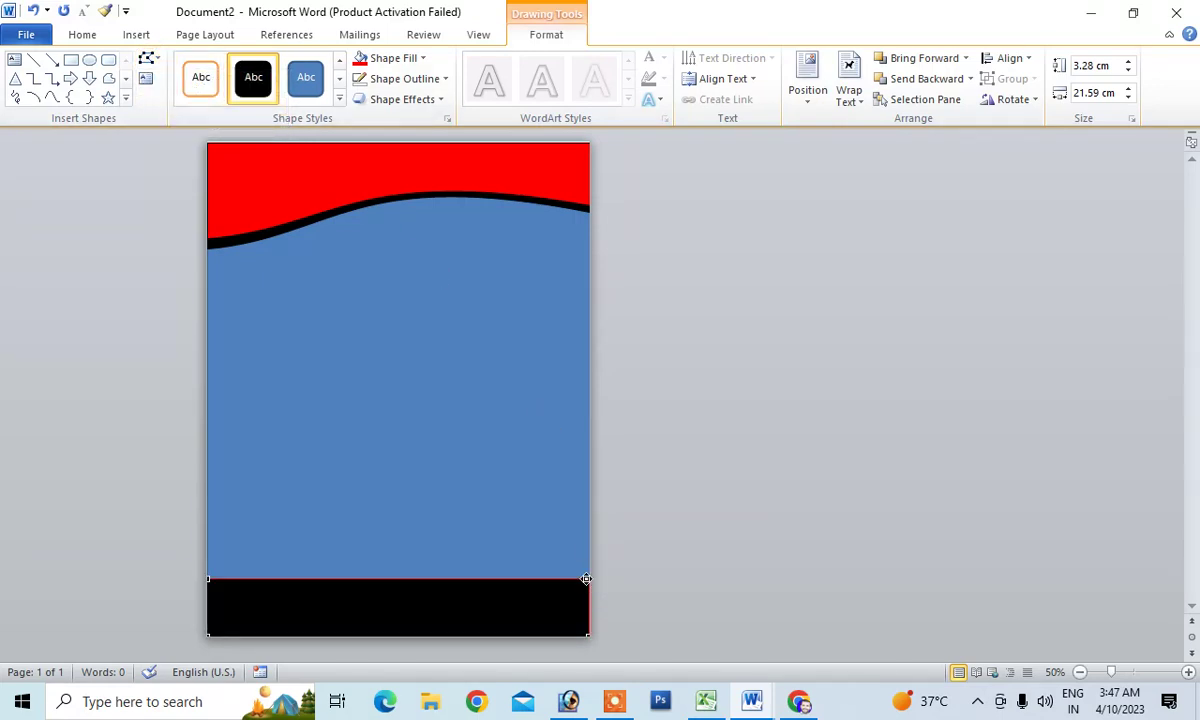
left_click_drag(584, 578, 586, 606)
mouse_move(457, 595)
left_mouse_down()
mouse_move(509, 510)
mouse_move(397, 555)
left_mouse_up()
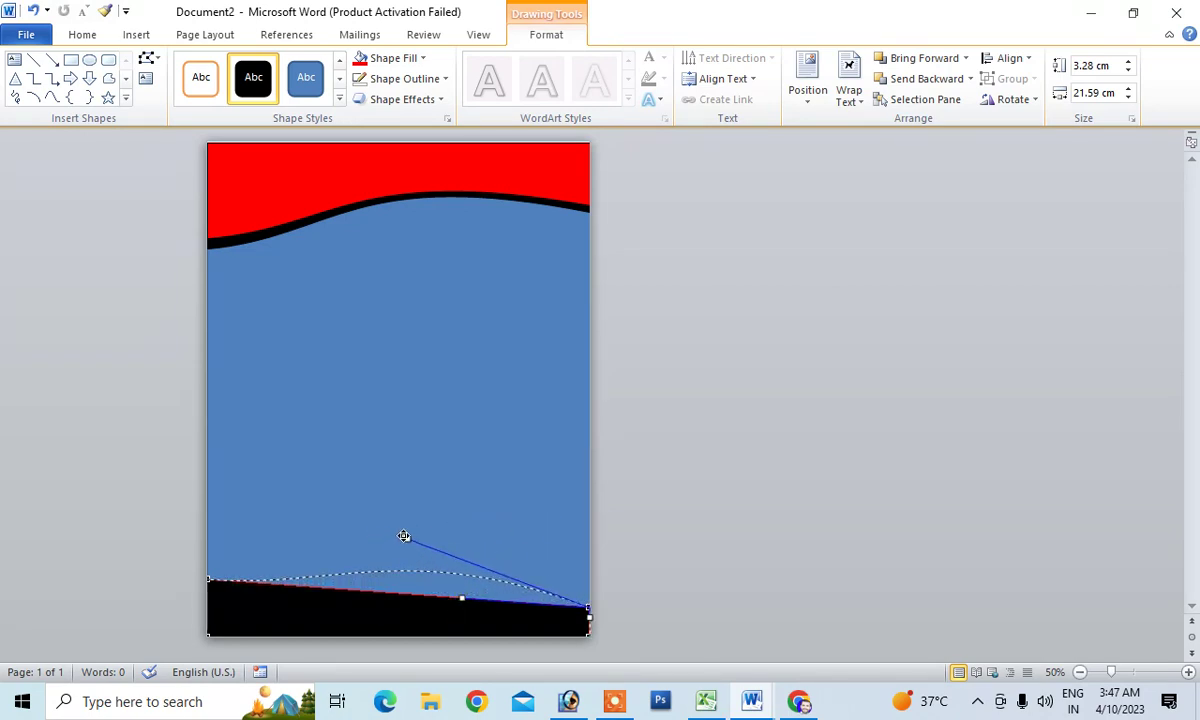
left_click_drag(397, 555, 414, 535)
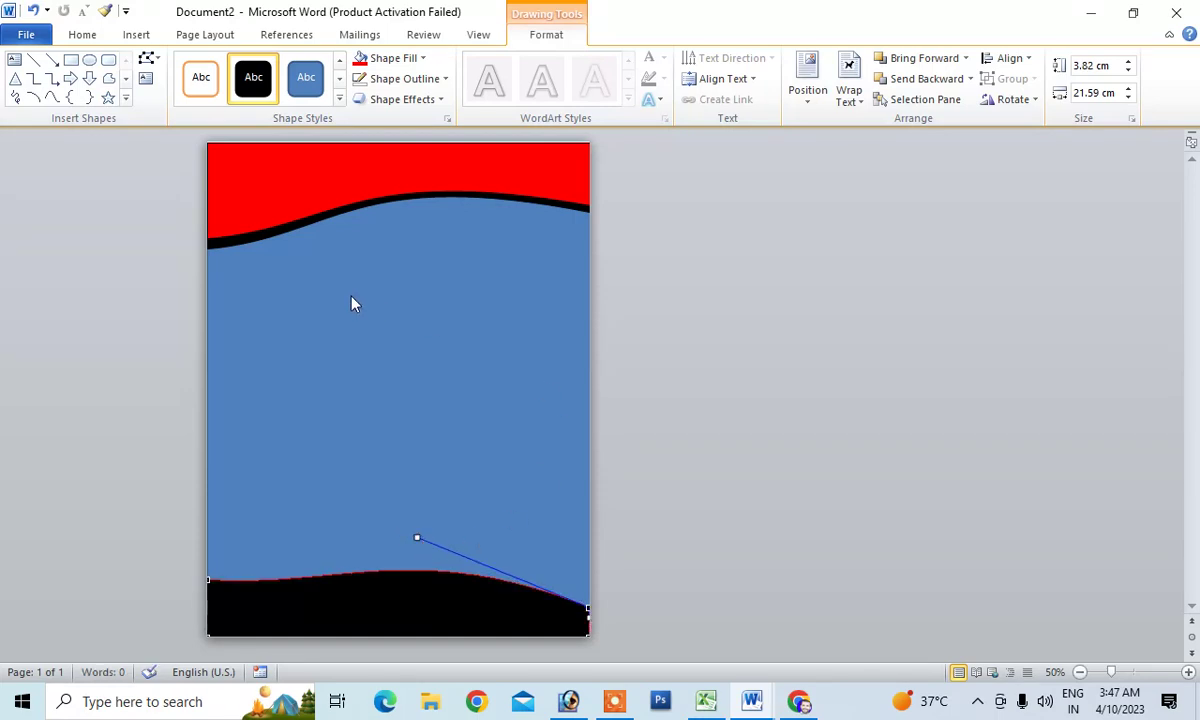
left_click(351, 616)
key("ctrl+d")
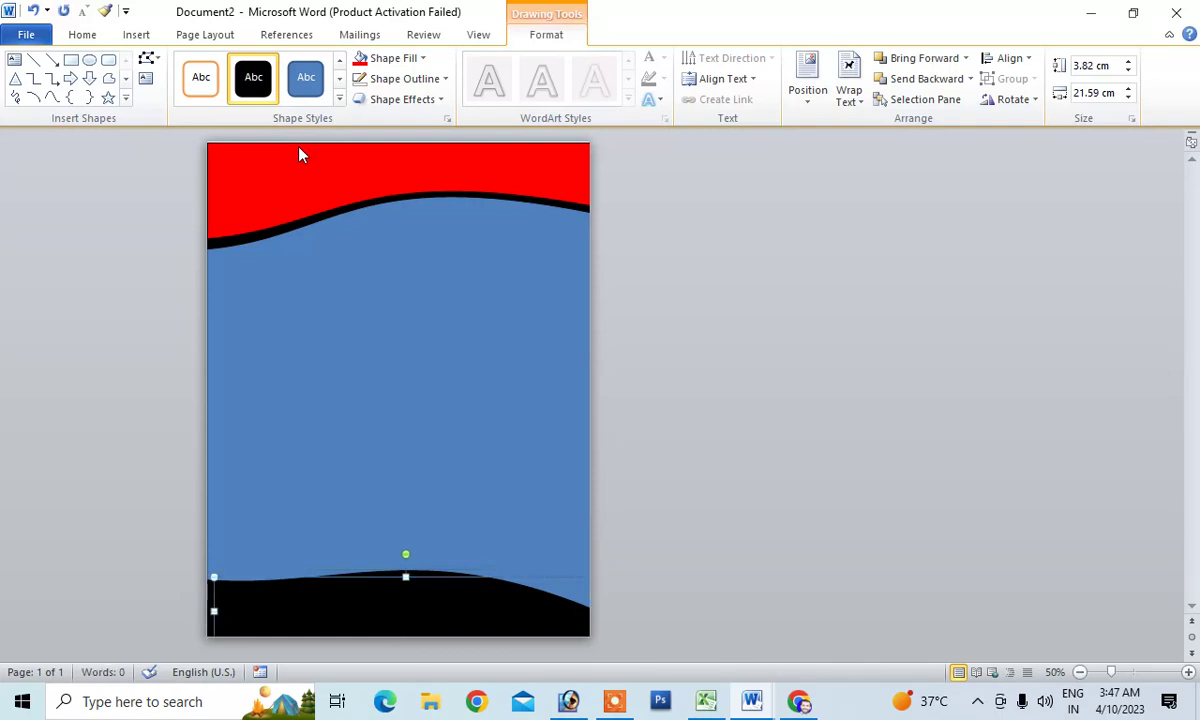
Fill the duplicated bottom wave yellow and move it into place.
left_click(393, 60)
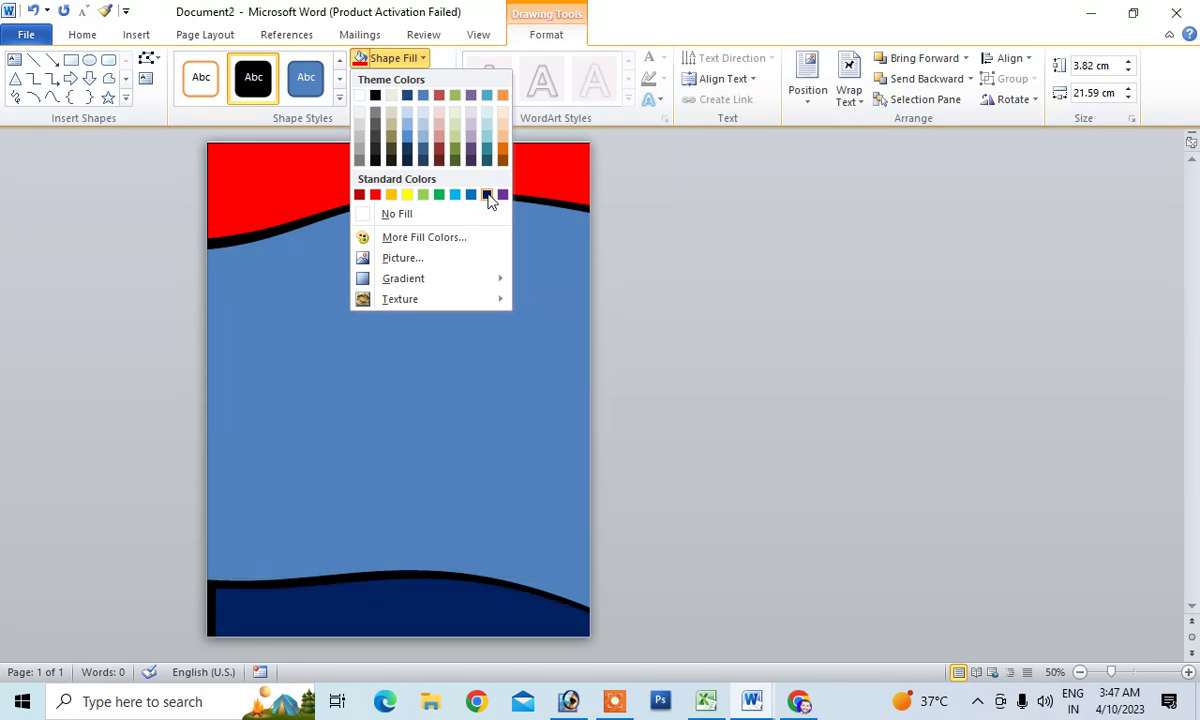
left_click(407, 196)
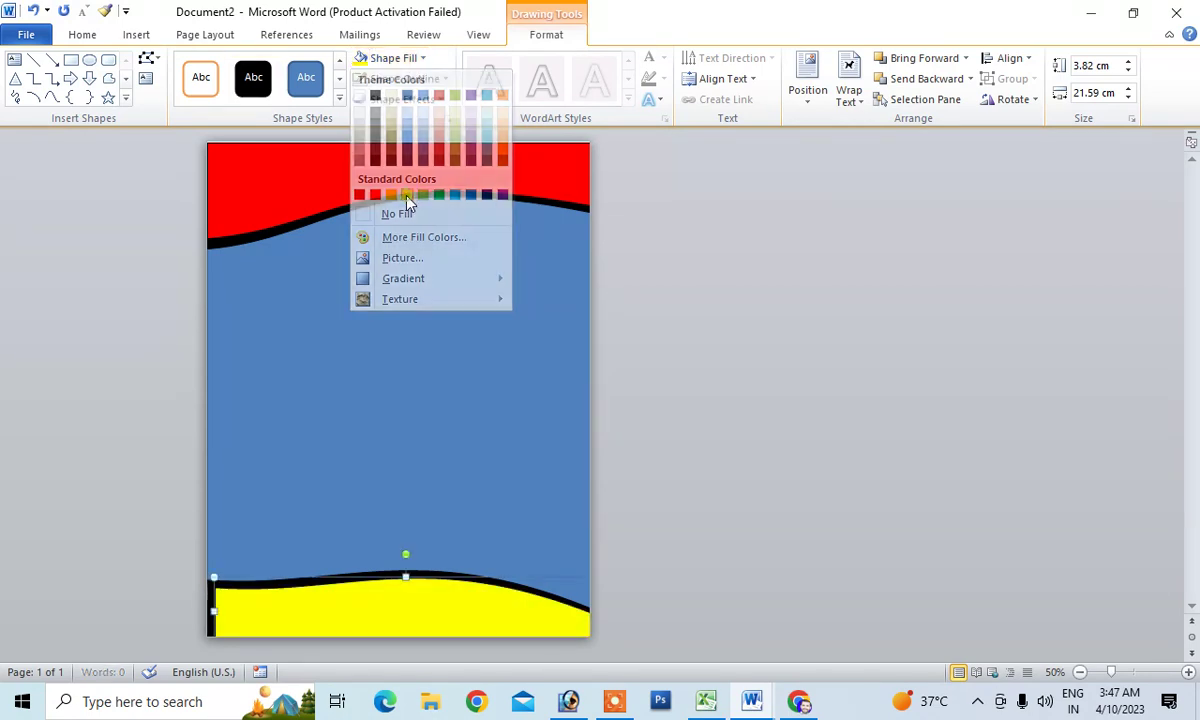
left_click_drag(372, 592, 364, 597)
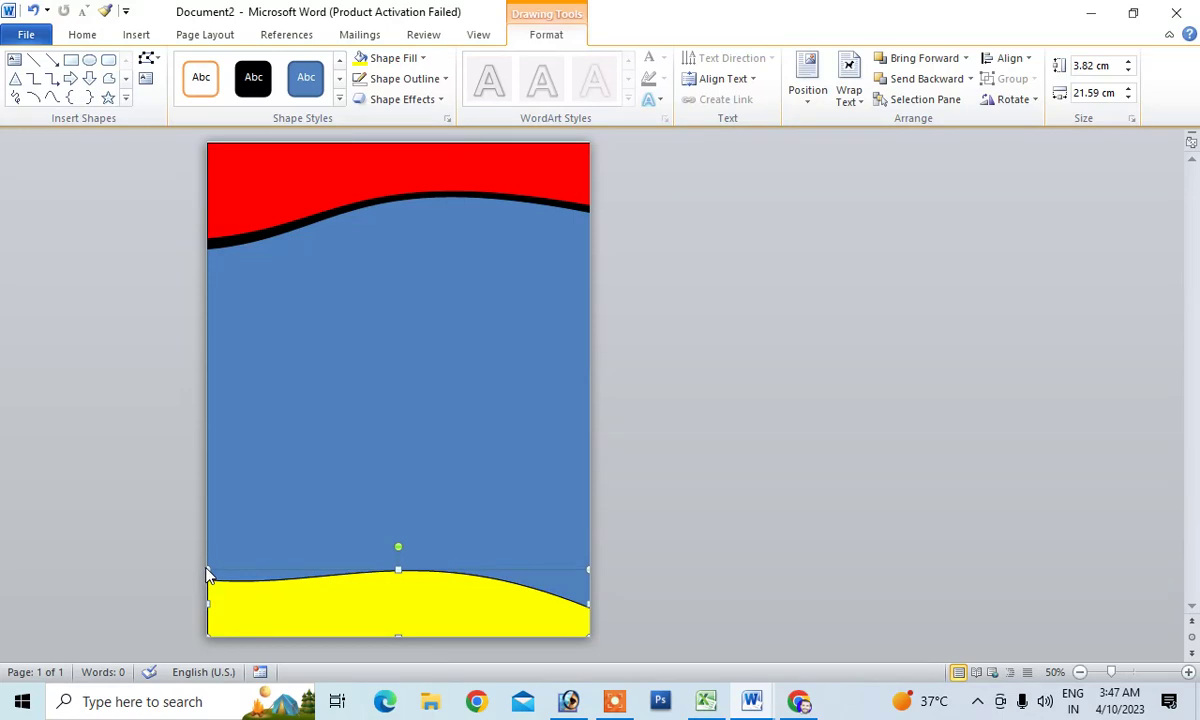
Resize the yellow wave to the full 21.59 cm width at 3.29 cm, below thin black trim.
left_click_drag(208, 568, 223, 582)
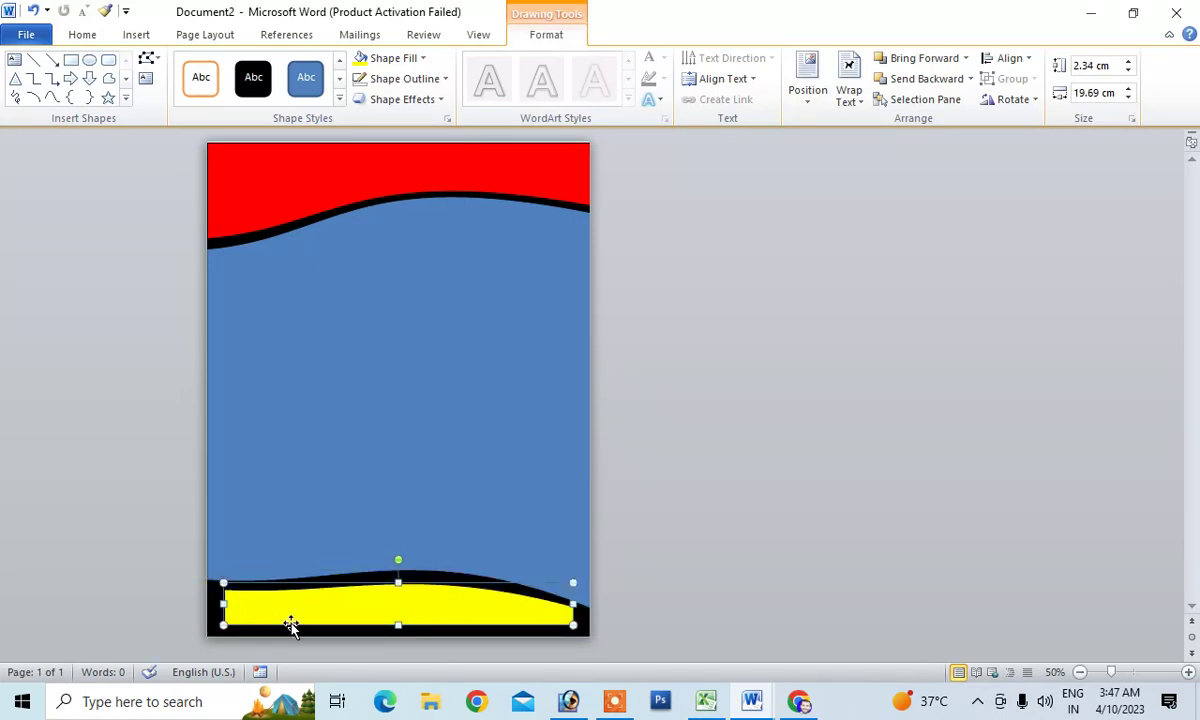
left_click_drag(352, 606, 341, 619)
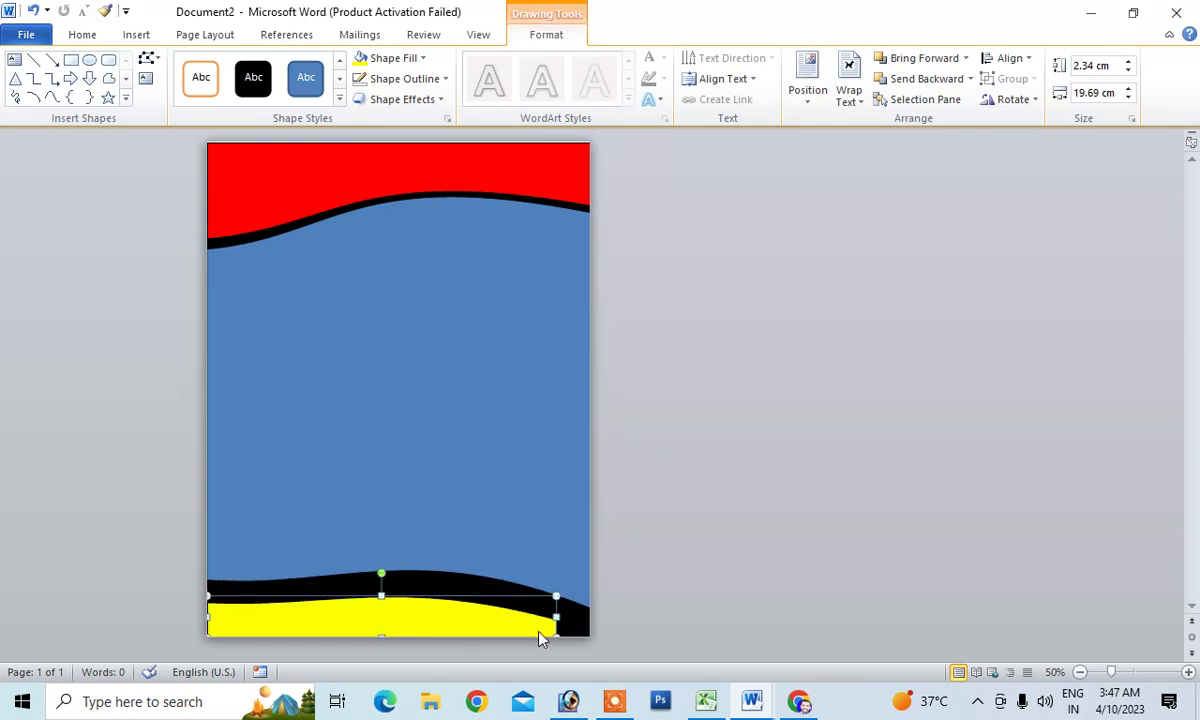
left_click_drag(560, 614, 590, 616)
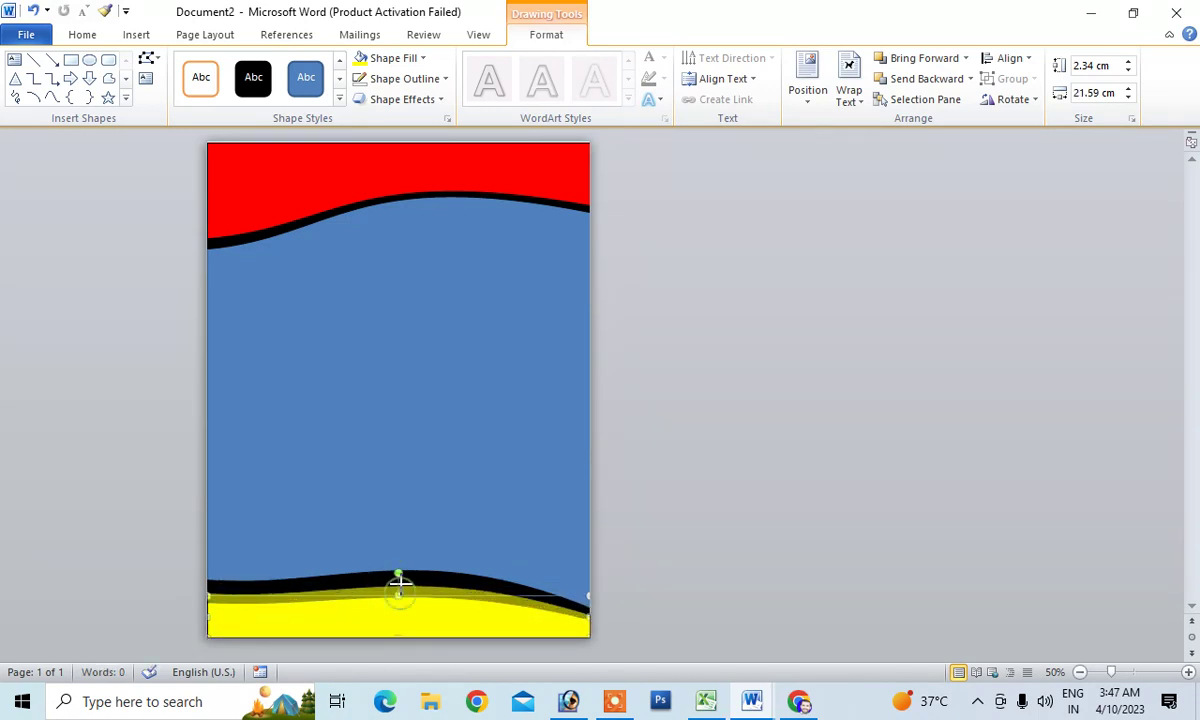
left_click_drag(398, 596, 400, 578)
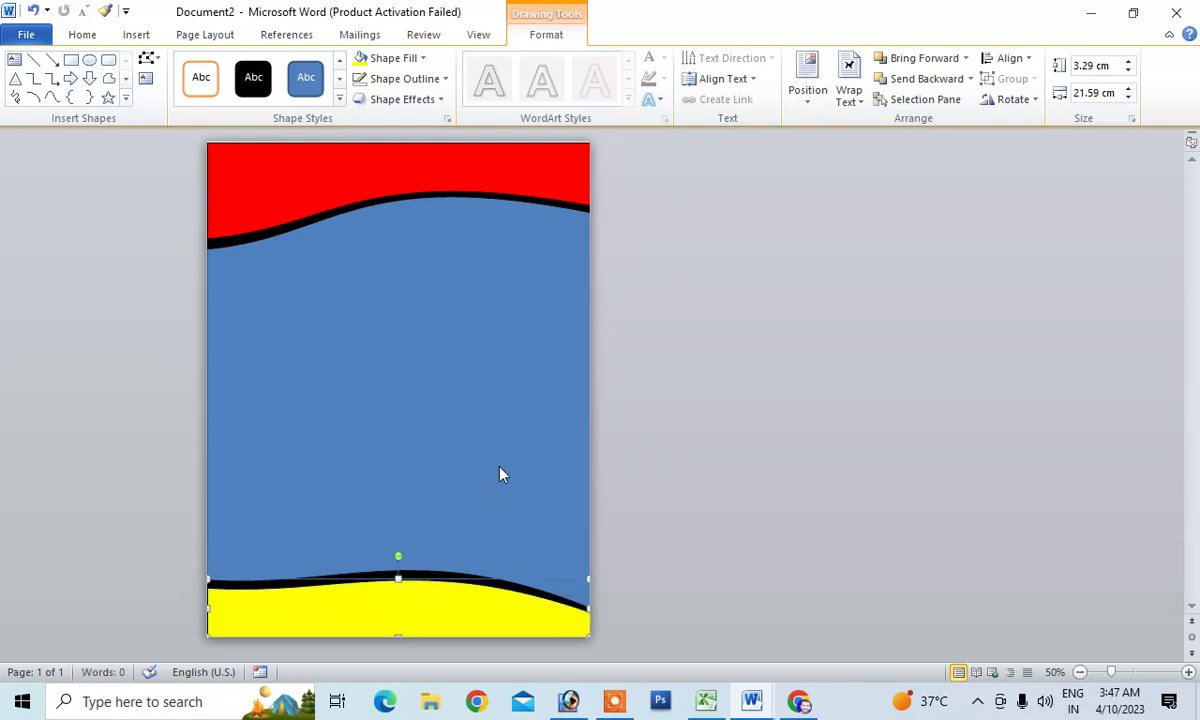
left_click(415, 413)
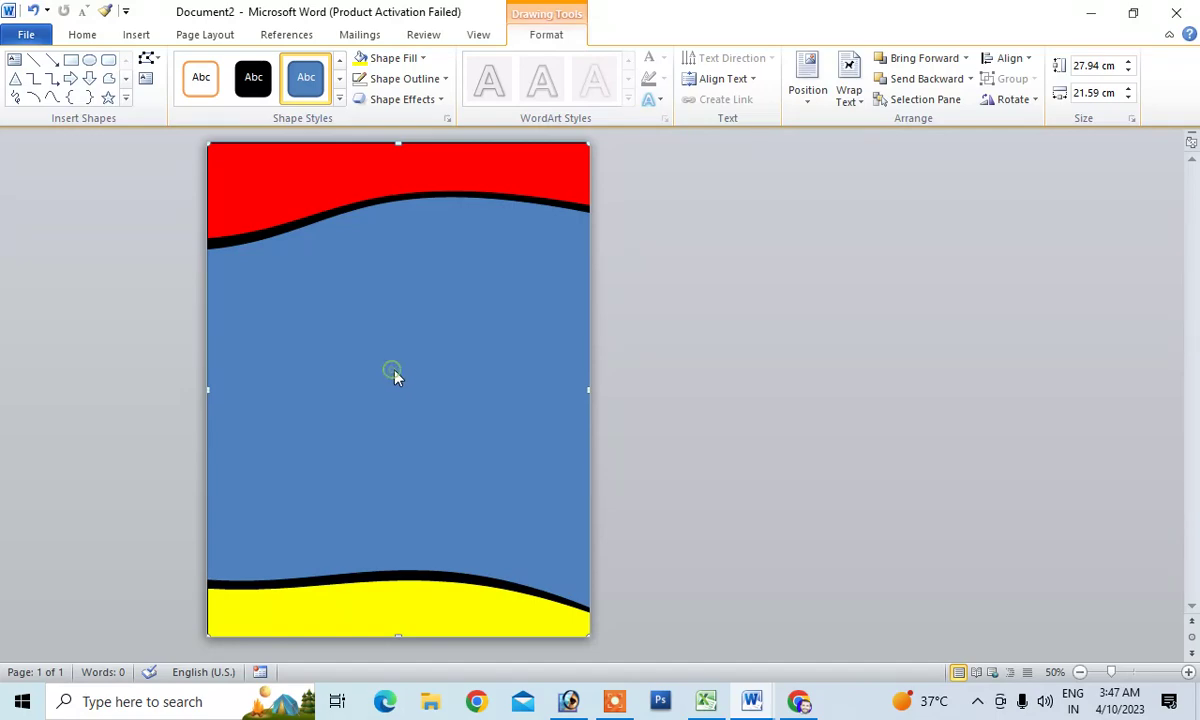
Fill the background shape with the waterfall picture 37864 from the Desktop.
left_click(392, 60)
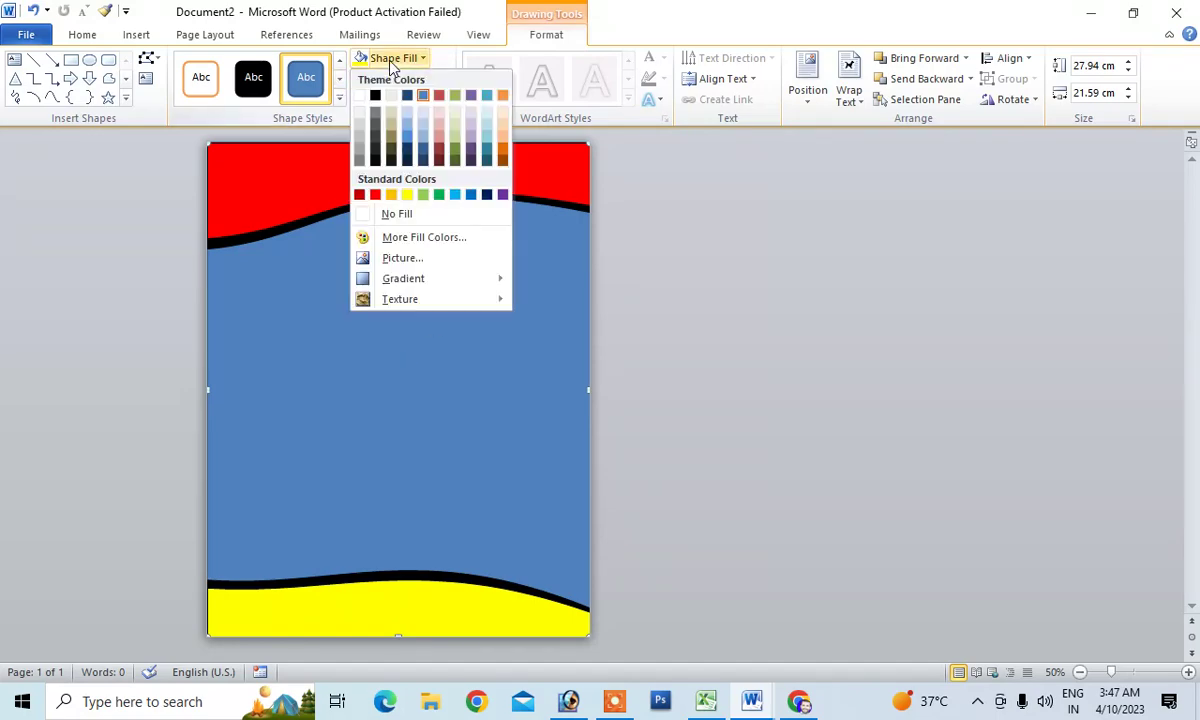
left_click(383, 257)
scroll(280, 307, "down", 3)
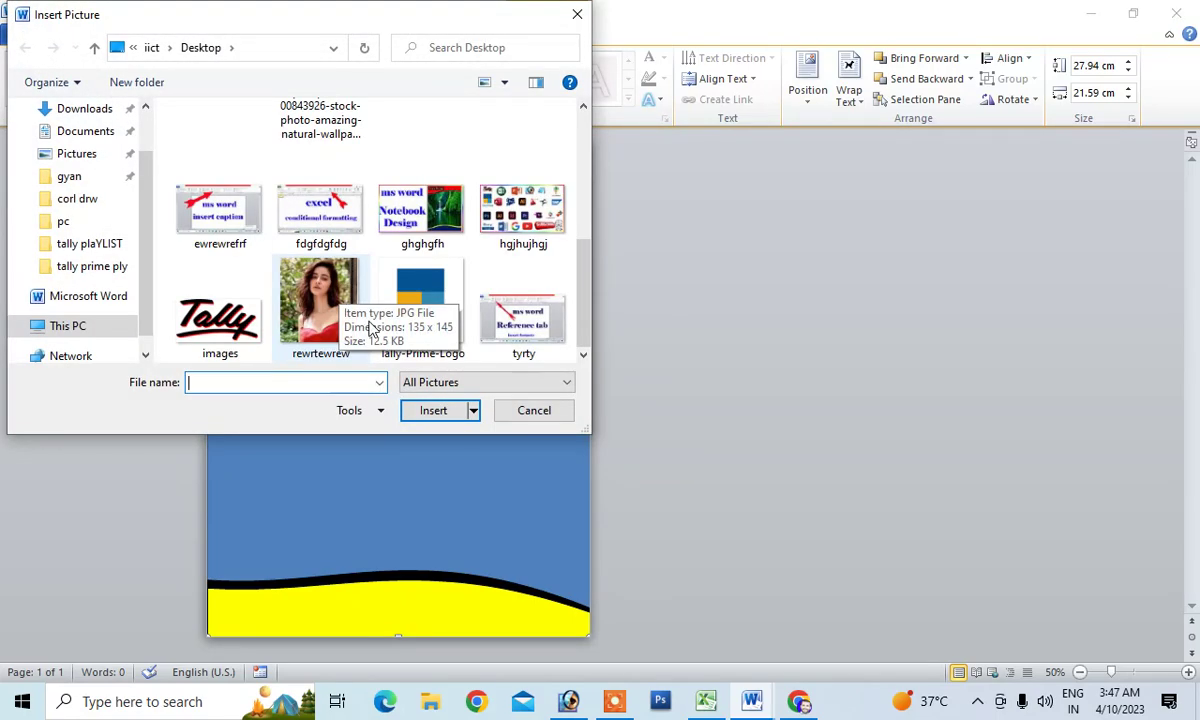
scroll(307, 303, "up", 1)
left_click(215, 165)
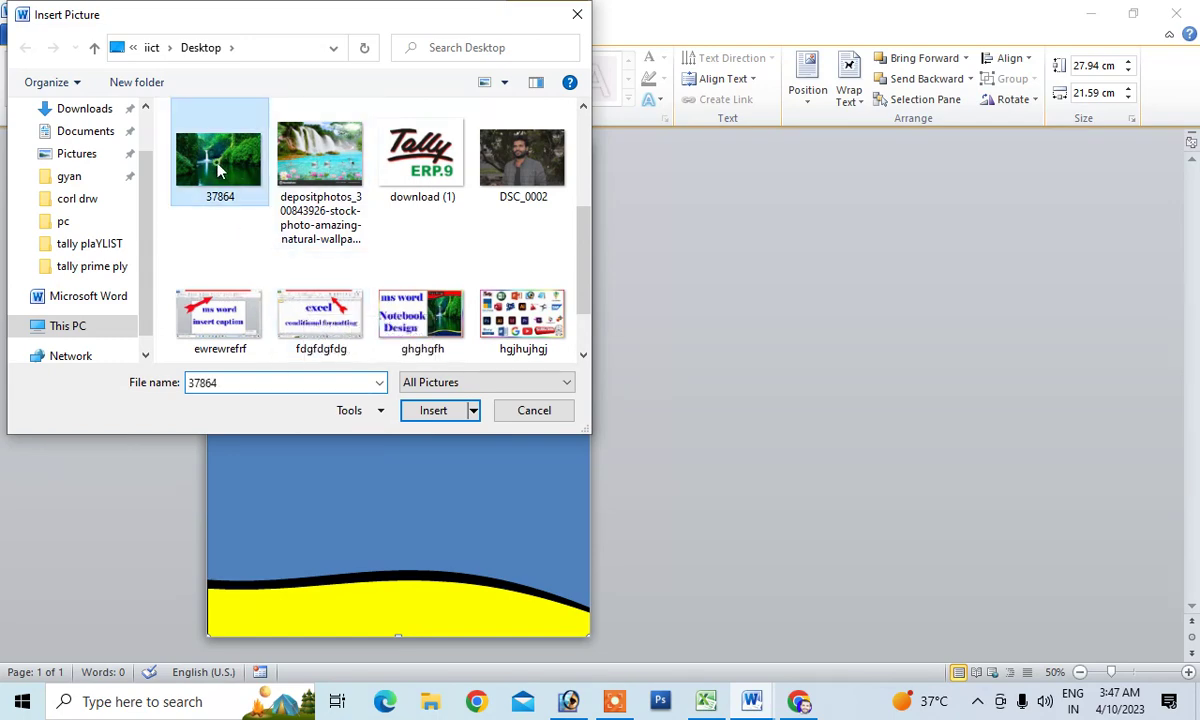
left_click(438, 411)
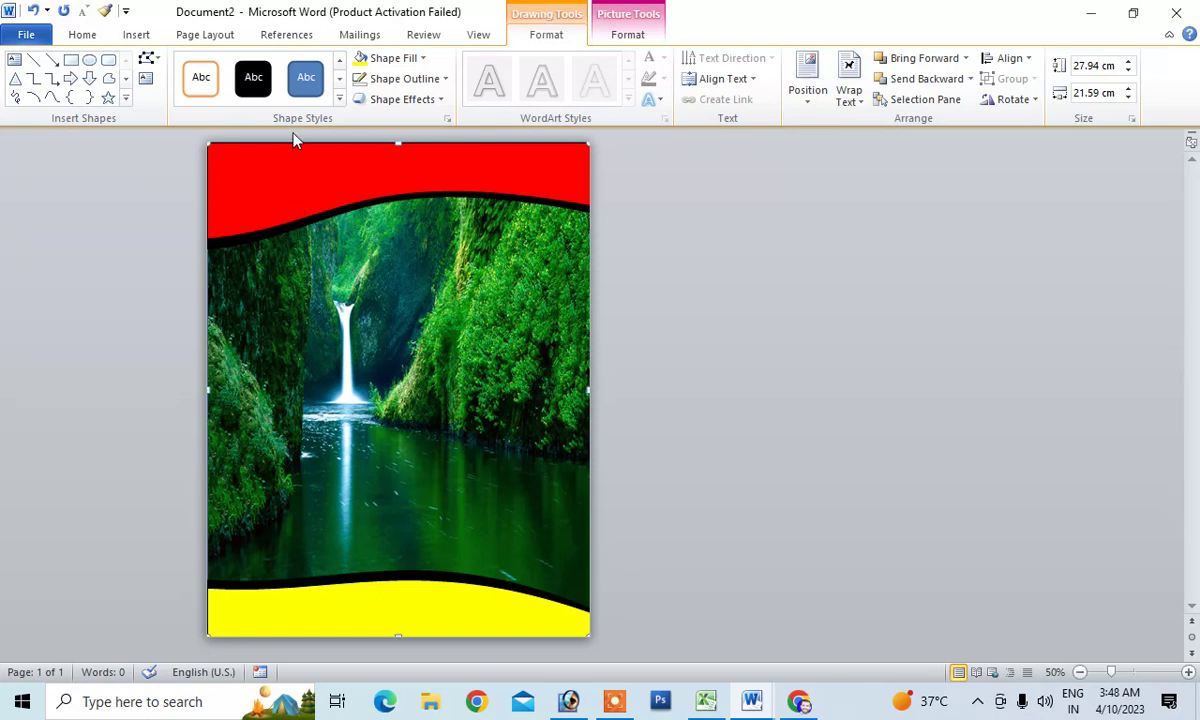
Draw a black rounded rectangle label box inside the red header.
left_click(110, 64)
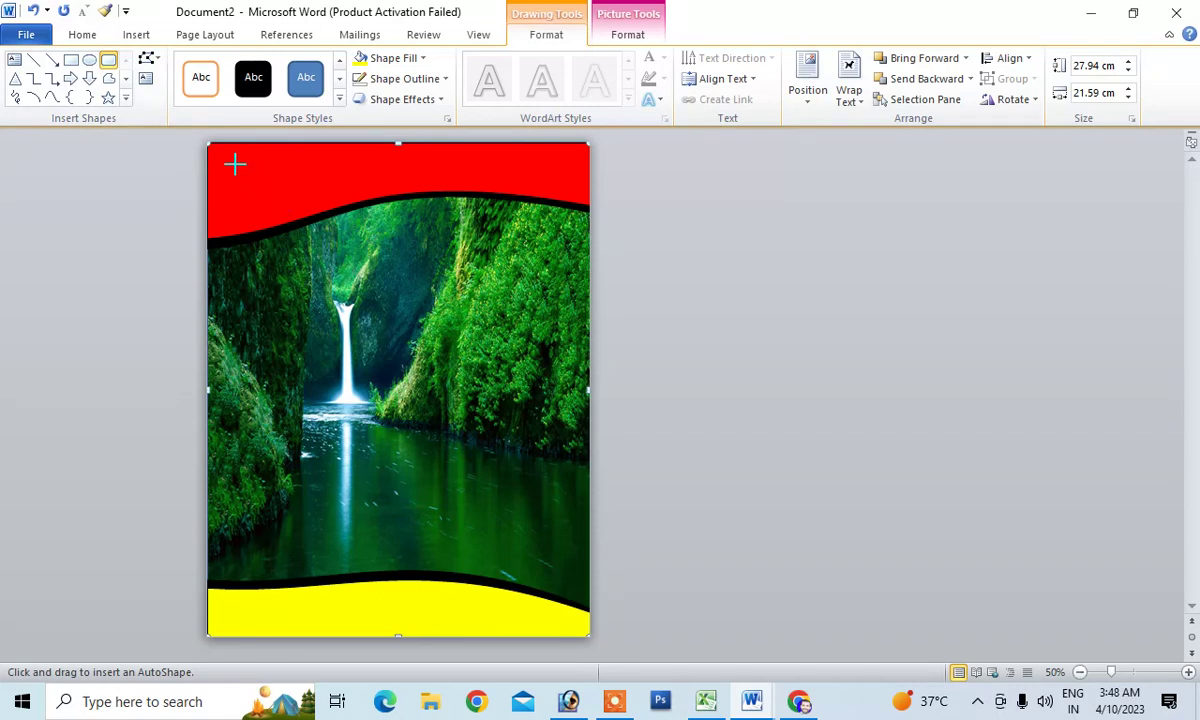
mouse_move(228, 157)
left_mouse_down()
mouse_move(333, 161)
mouse_move(390, 182)
left_mouse_up()
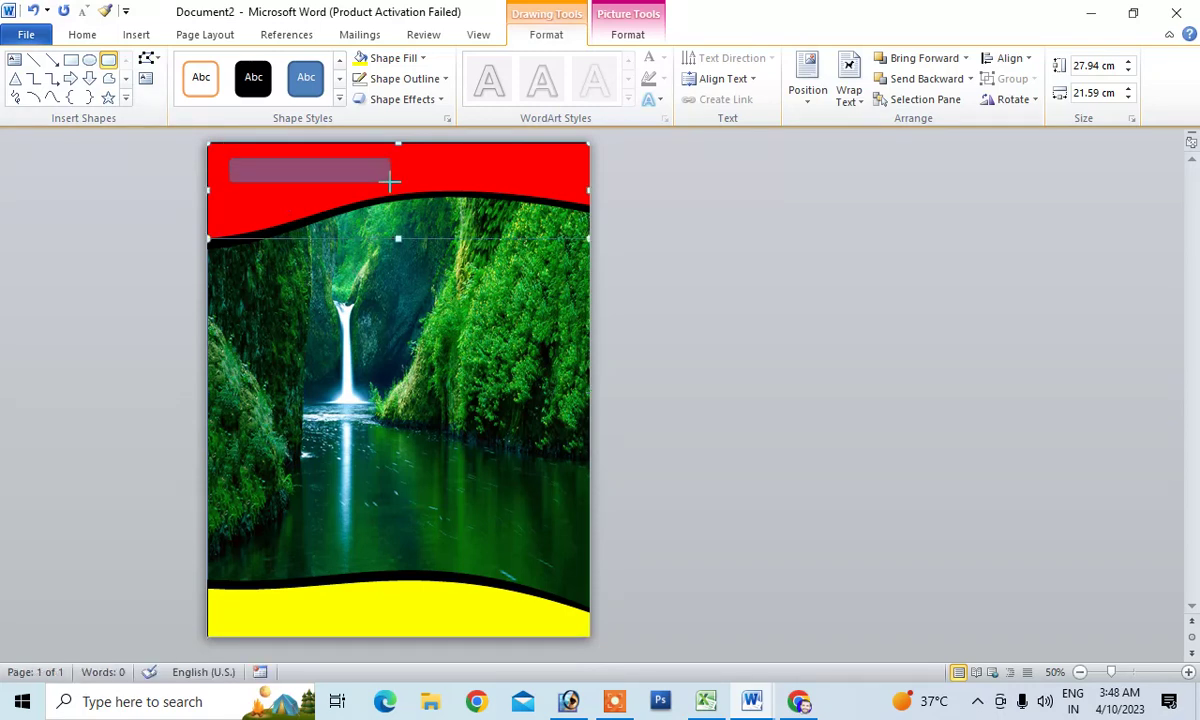
left_click_drag(390, 182, 390, 185)
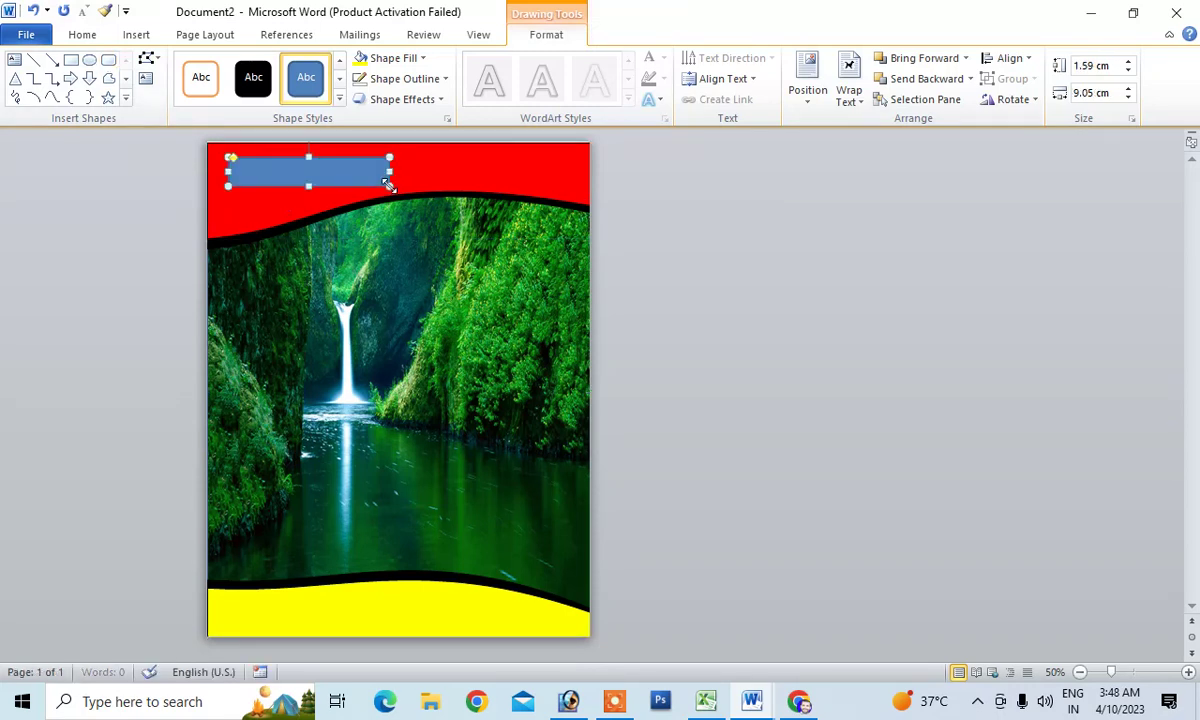
left_click(253, 85)
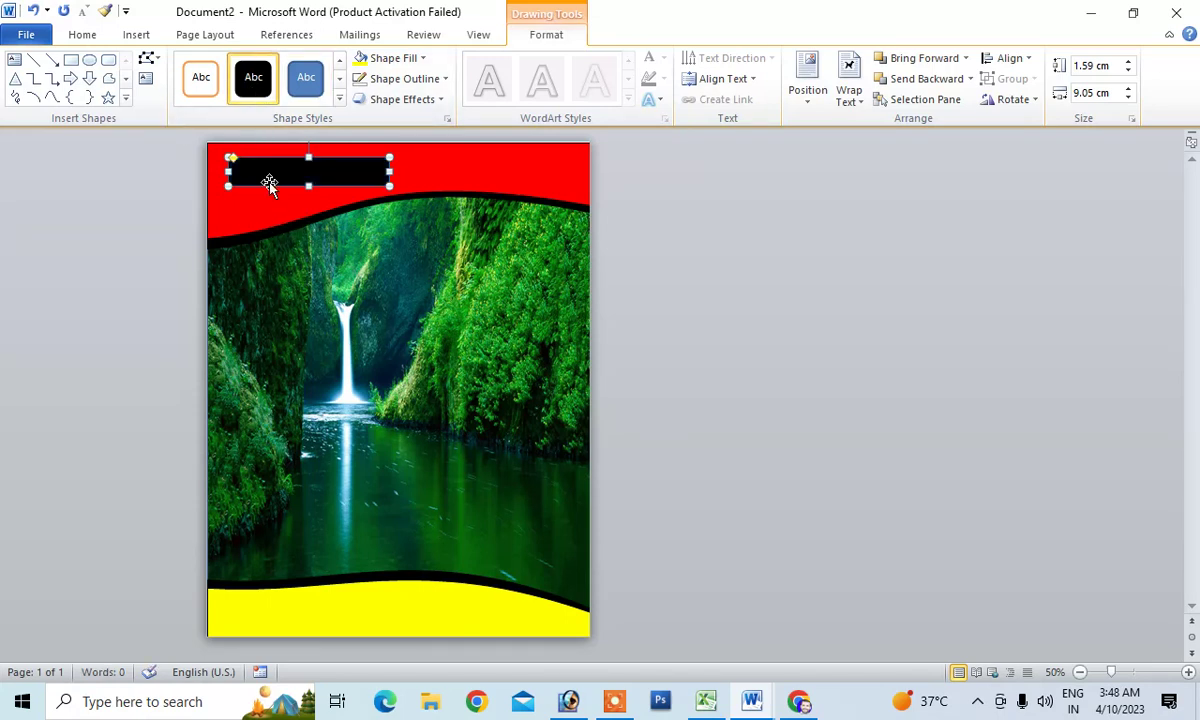
Type the 'Copy design' label into the box and select all its text.
type("nature")
key("BackSpace")
key("BackSpace")
key("BackSpace")
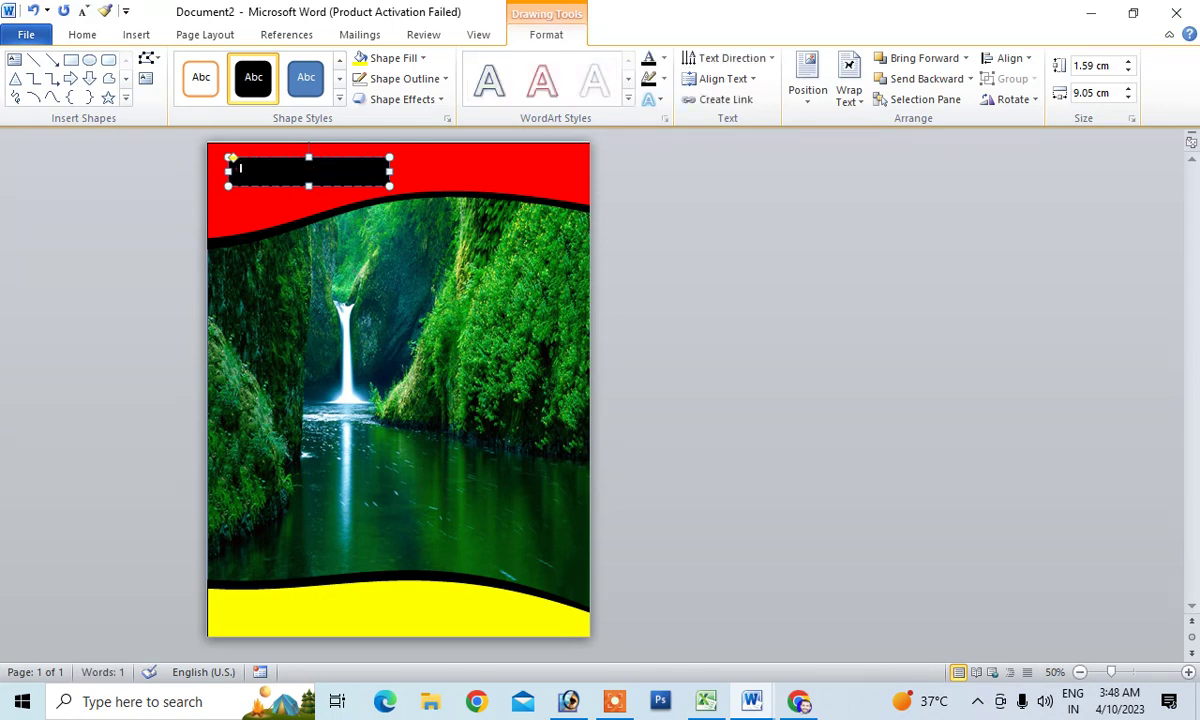
type("t te")
type("x")
key("ctrl+a")
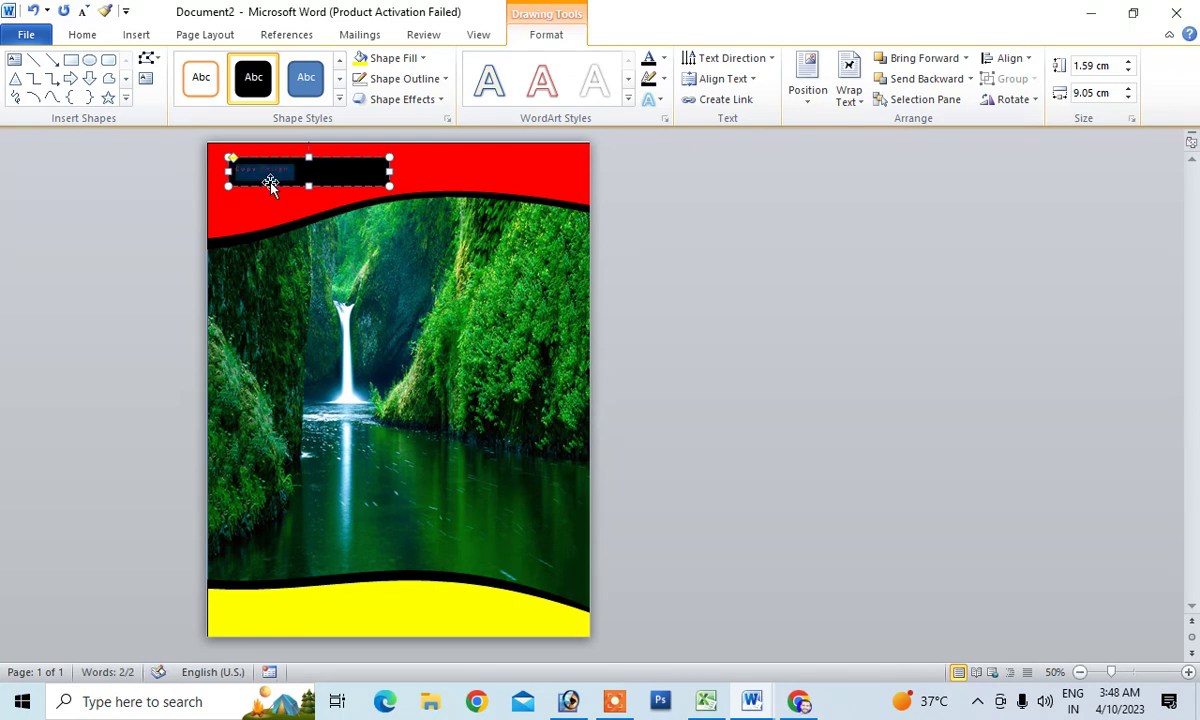
Enlarge the Copy design label text to 28 pt.
left_click(82, 34)
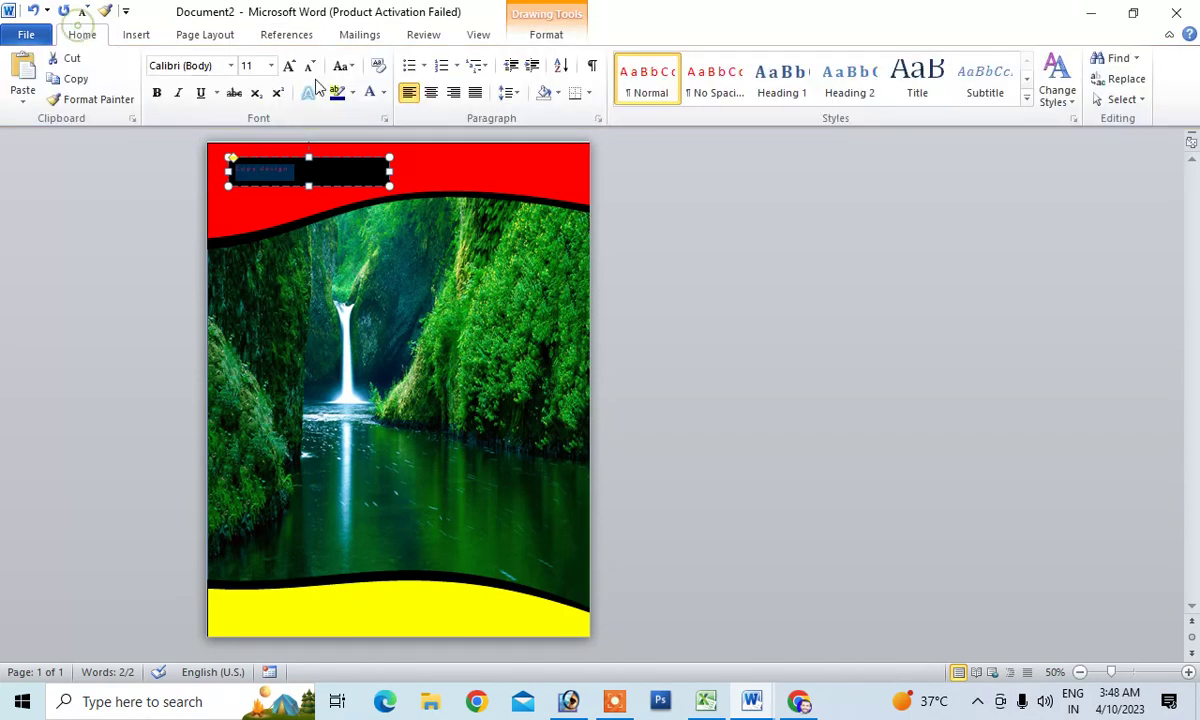
left_click(290, 66)
left_click(290, 68)
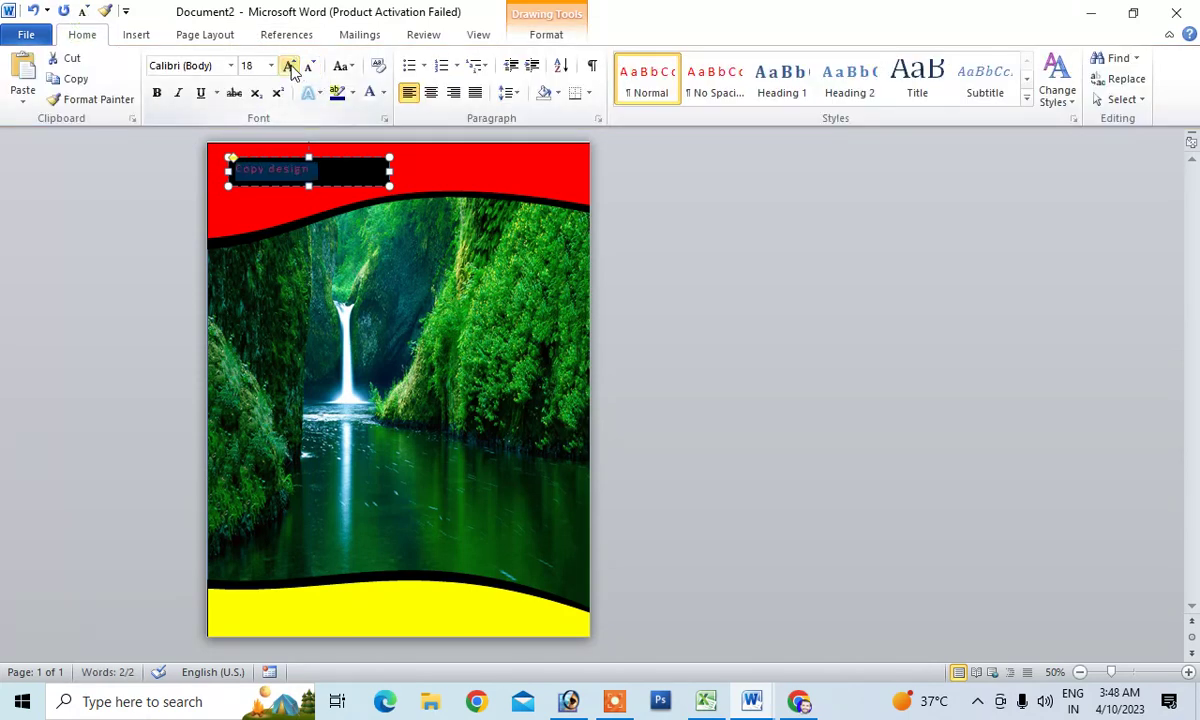
left_click(290, 68)
left_click(290, 68)
left_click(290, 68)
left_click(290, 66)
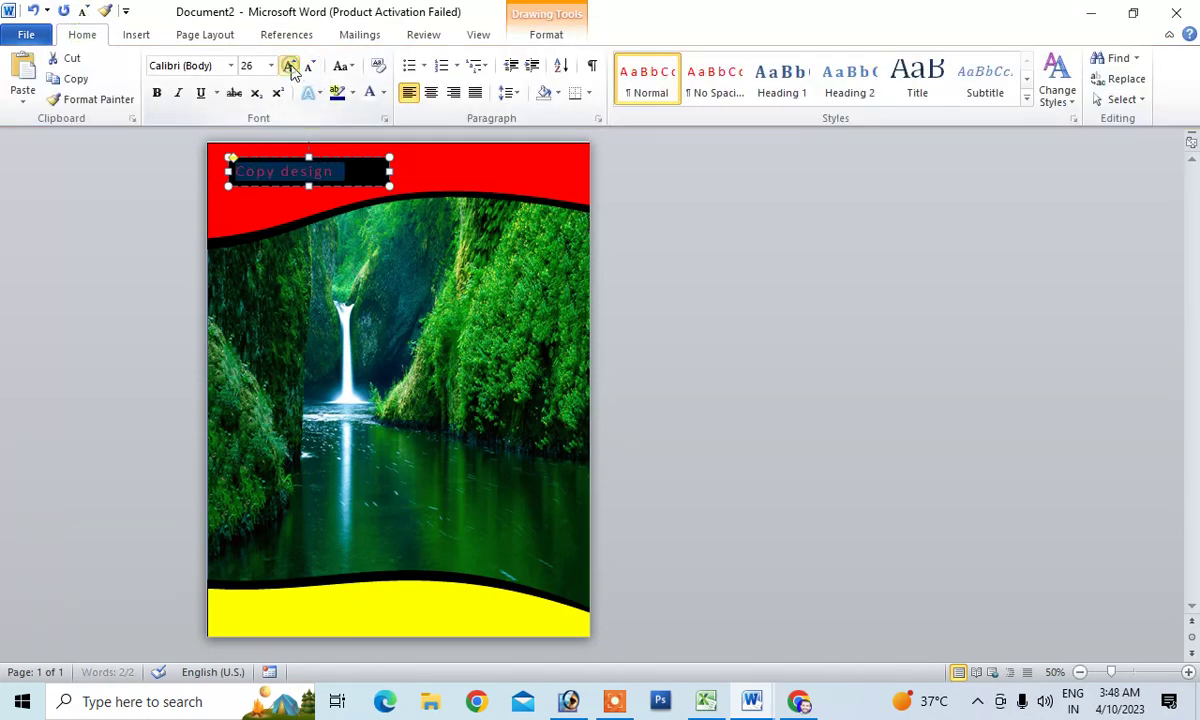
left_click(290, 66)
left_click(290, 66)
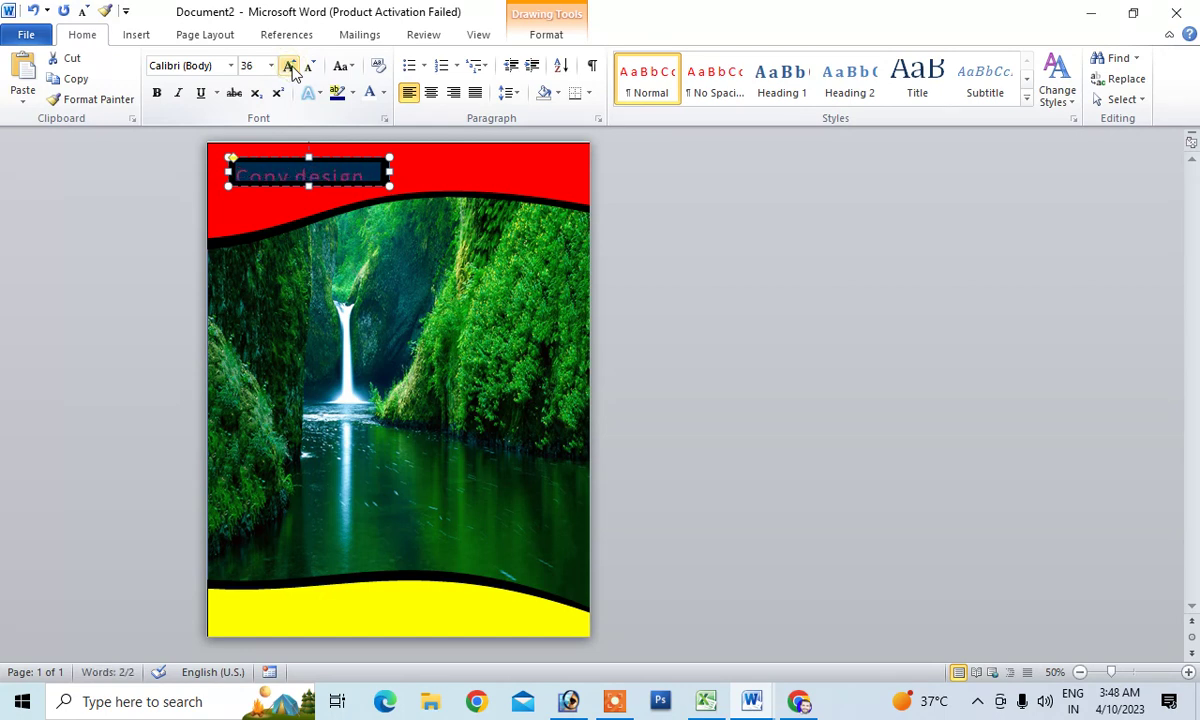
left_click(309, 66)
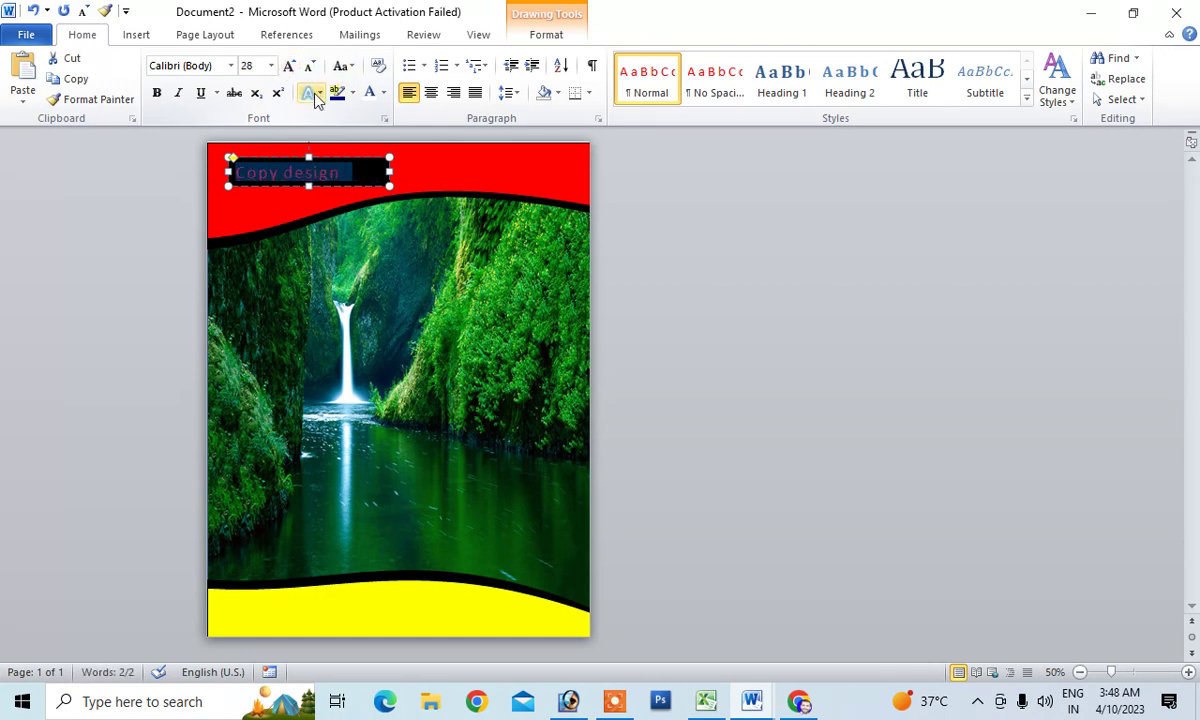
Colour the label text white and narrow the black box to fit it.
left_click(383, 92)
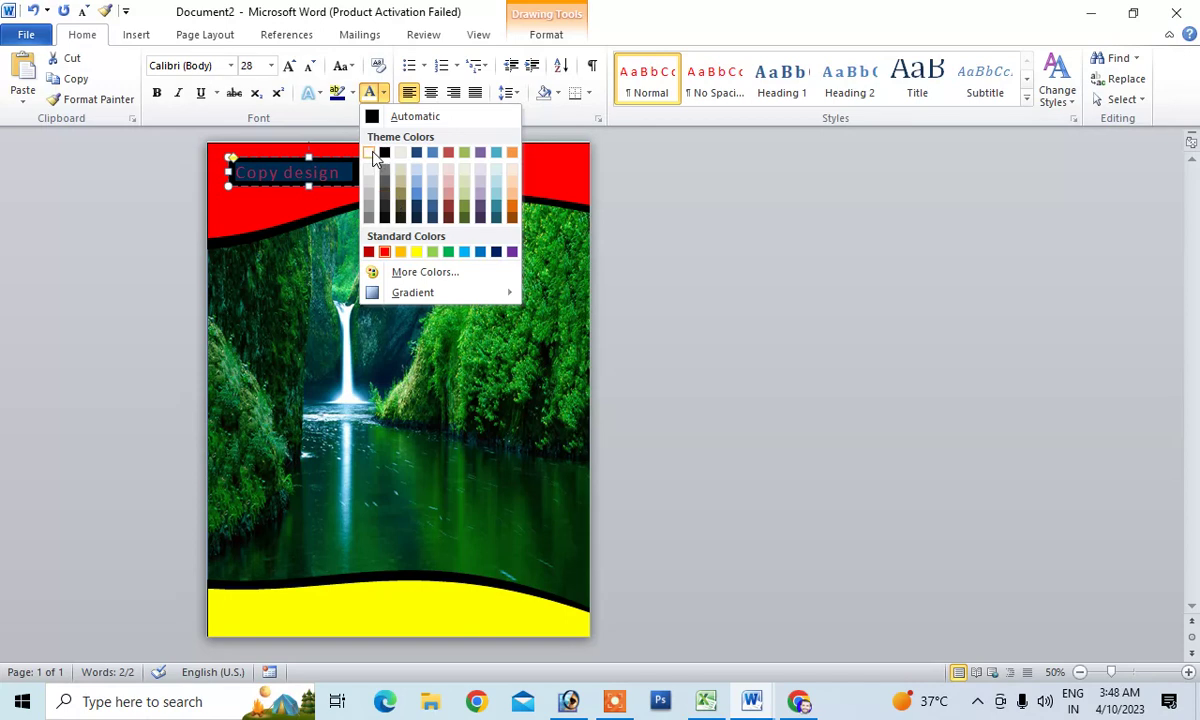
left_click(370, 152)
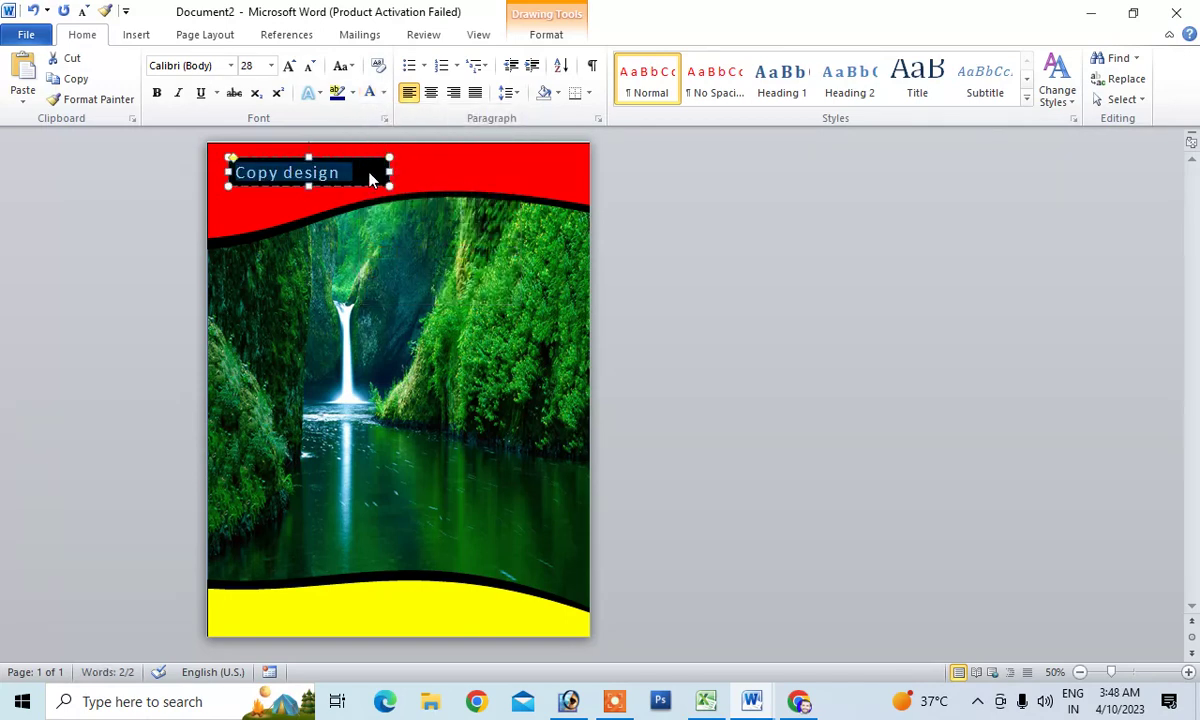
left_click(356, 168)
left_click_drag(390, 171, 355, 171)
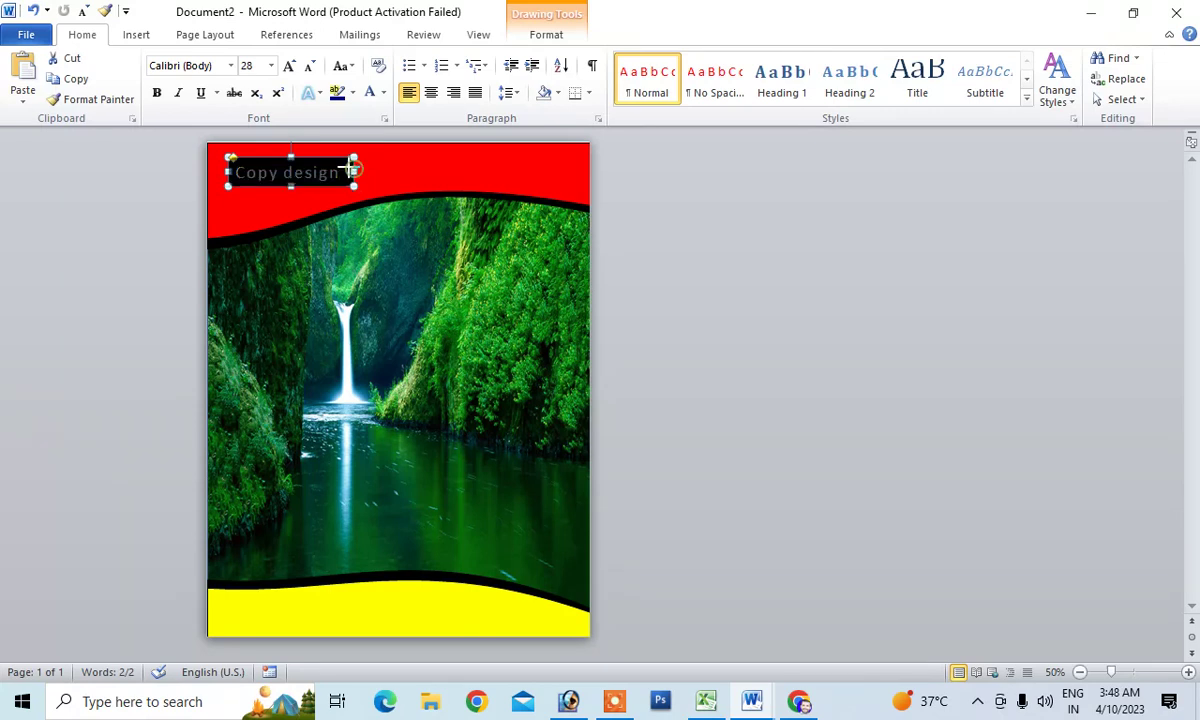
left_click(398, 176)
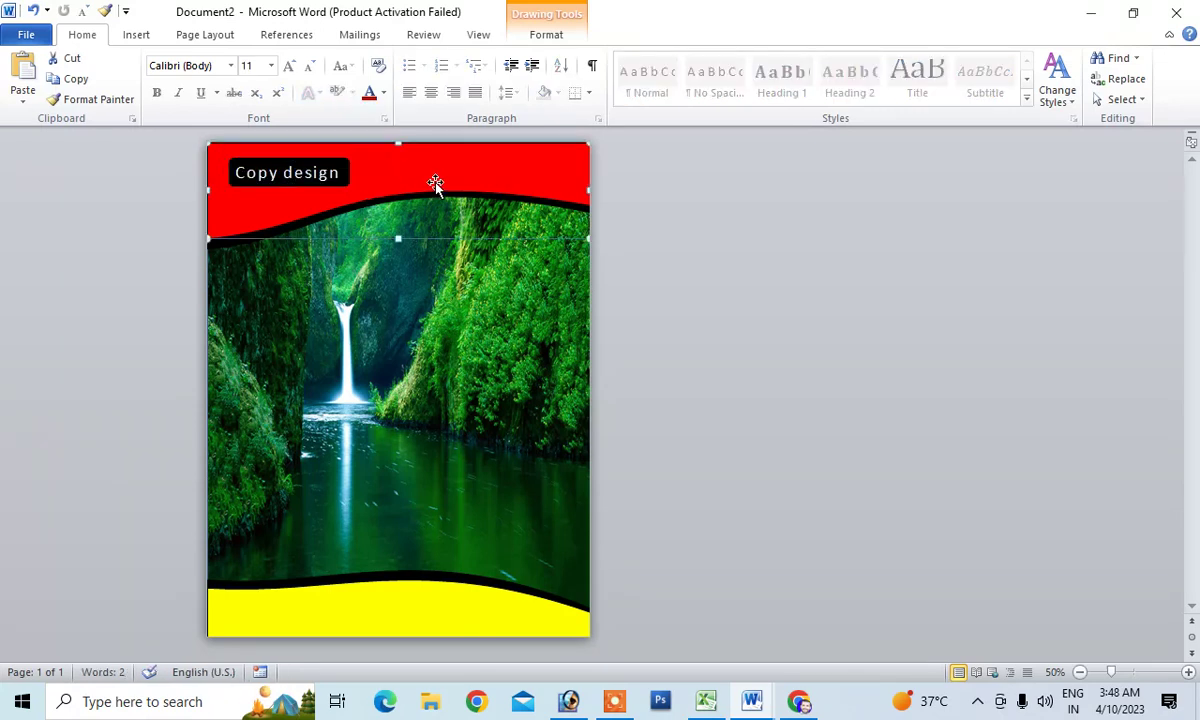
Deselect everything and zoom the page view in to 80%.
left_click(760, 314)
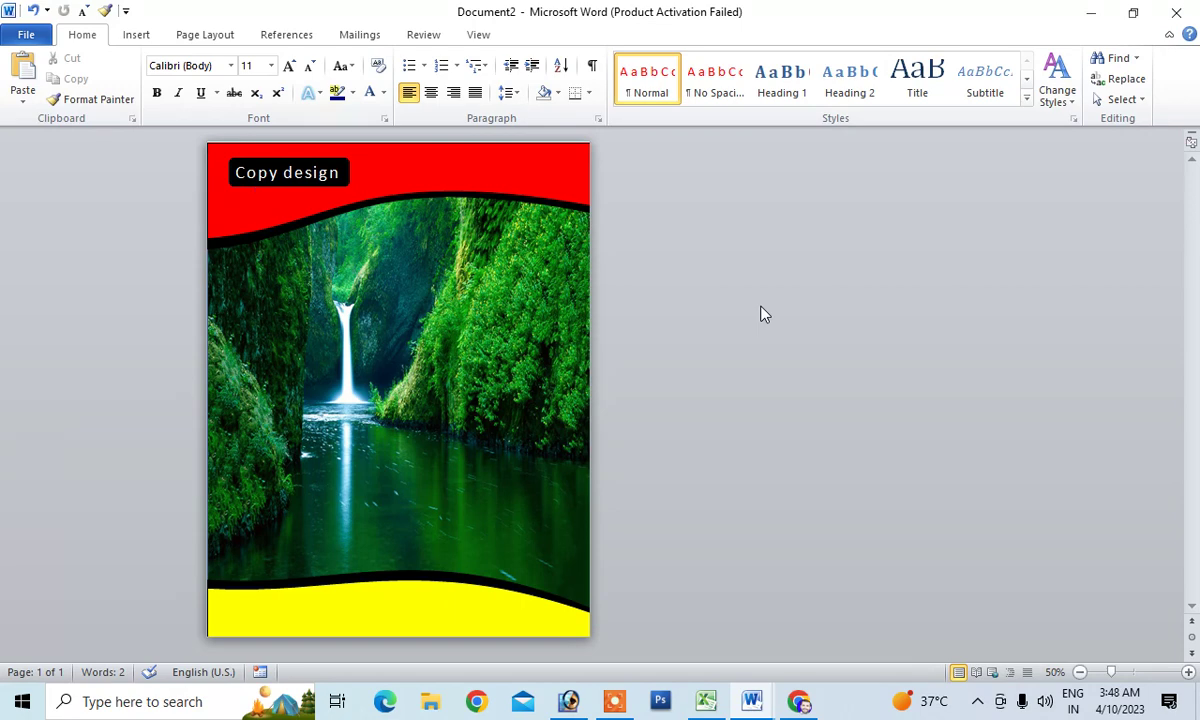
left_click(1189, 672)
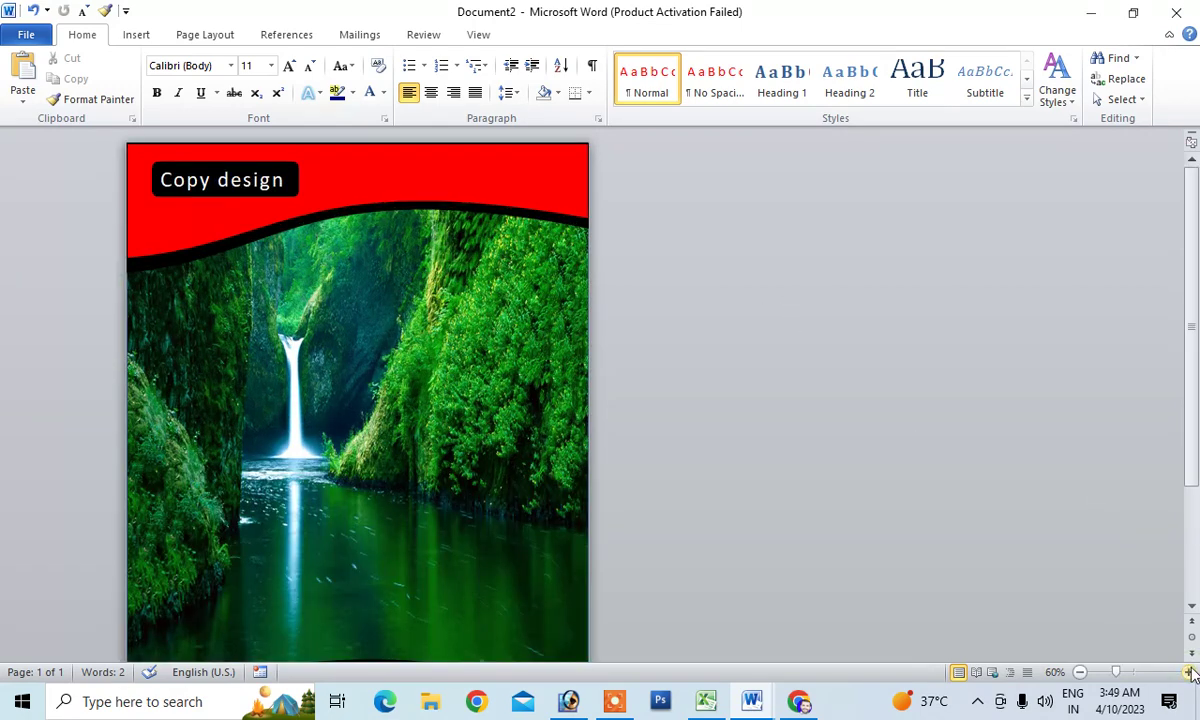
left_click(1189, 672)
left_click(1189, 672)
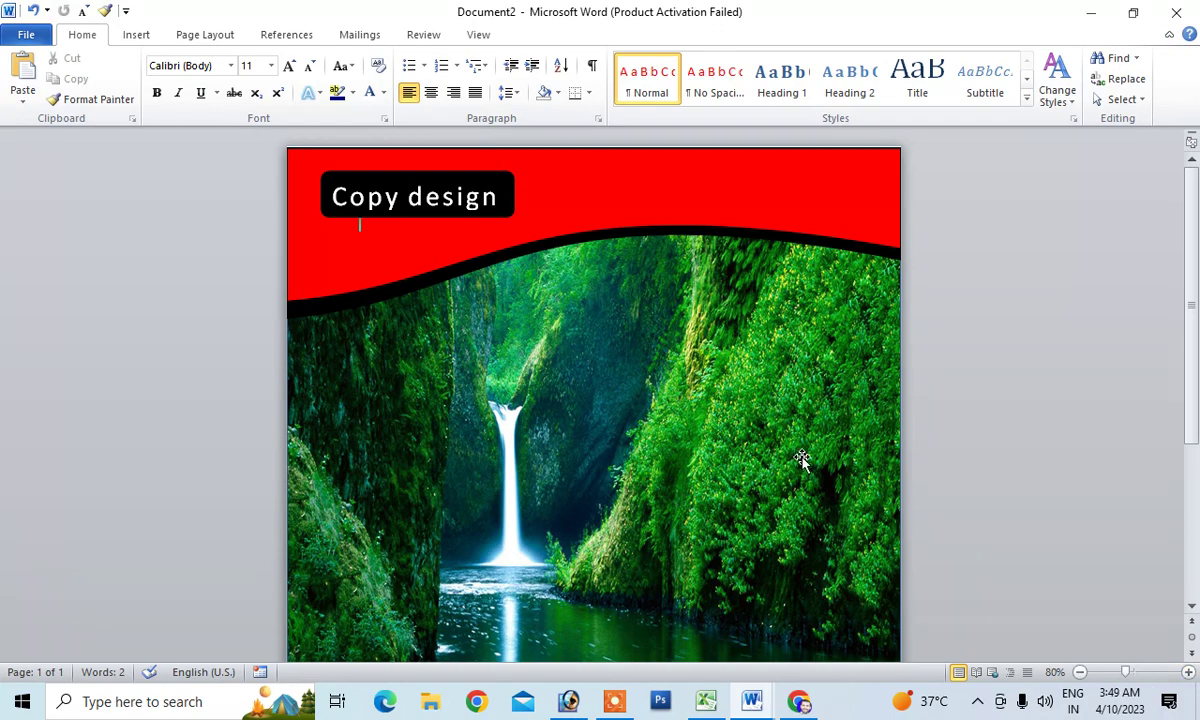
Scroll over the cover to check the red wavy header, waterfall picture and yellow wavy footer.
scroll(746, 447, "down", 2)
scroll(746, 450, "down", 3)
scroll(737, 458, "up", 5)
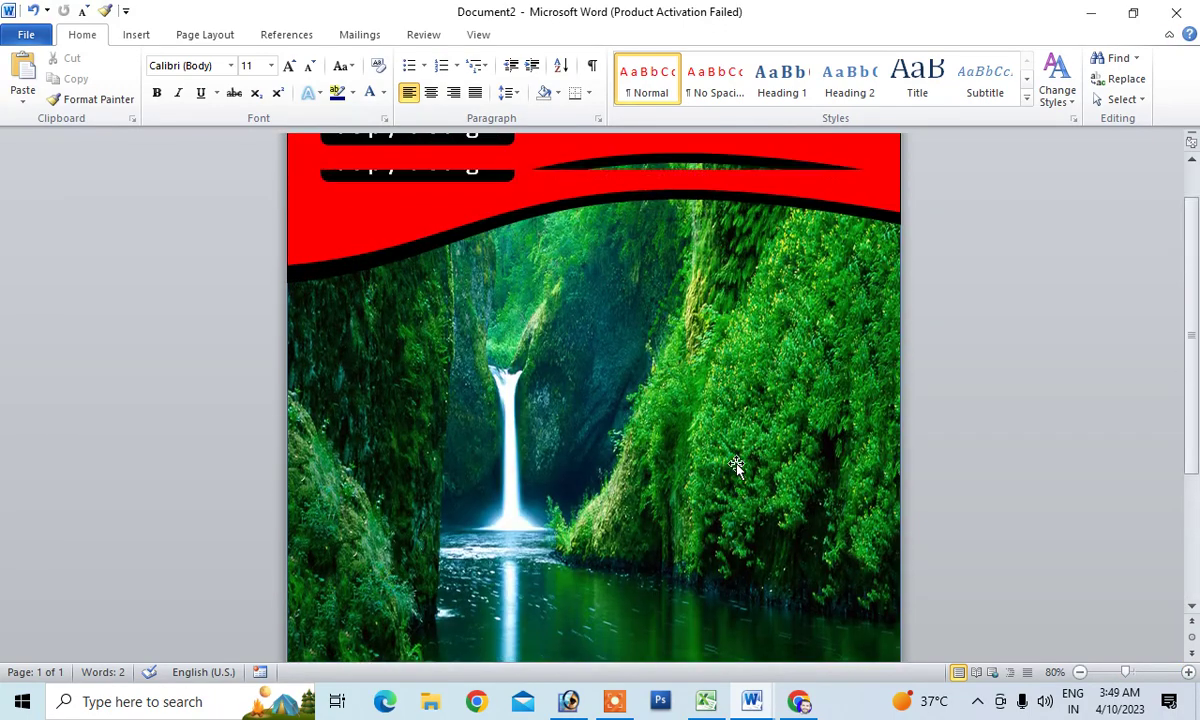
scroll(737, 465, "down", 1)
scroll(737, 470, "down", 3)
scroll(737, 472, "up", 1)
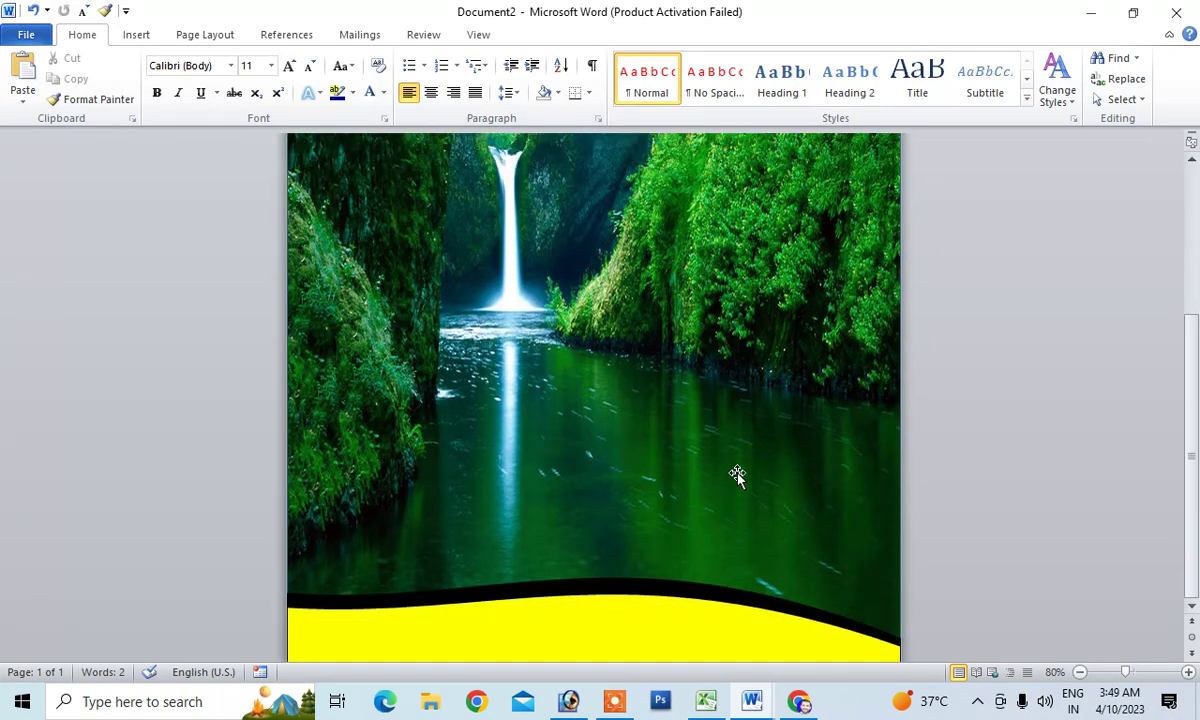
scroll(737, 474, "up", 4)
scroll(737, 476, "down", 5)
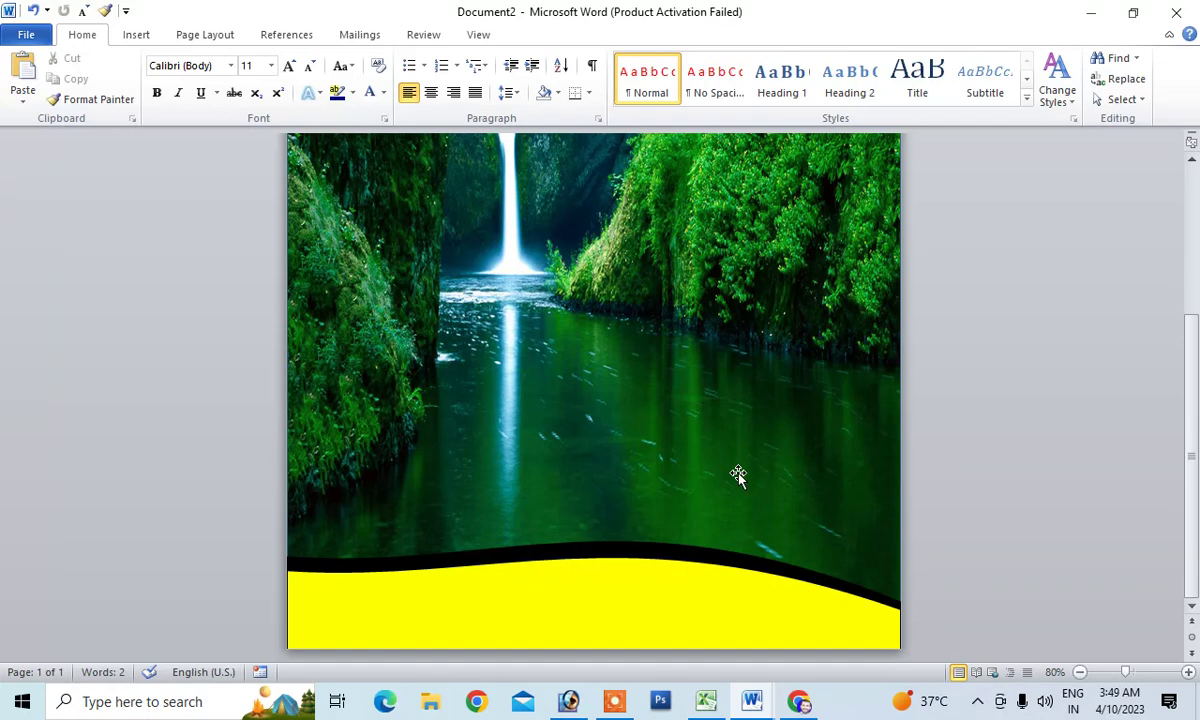
scroll(738, 476, "up", 5)
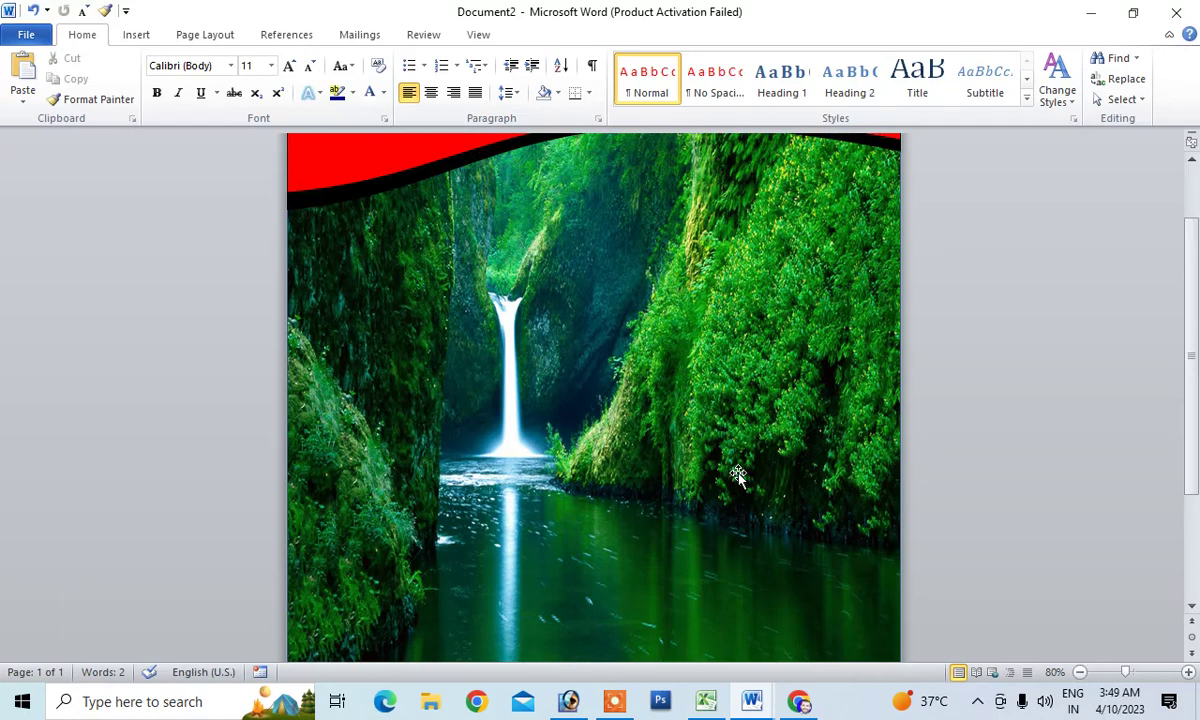